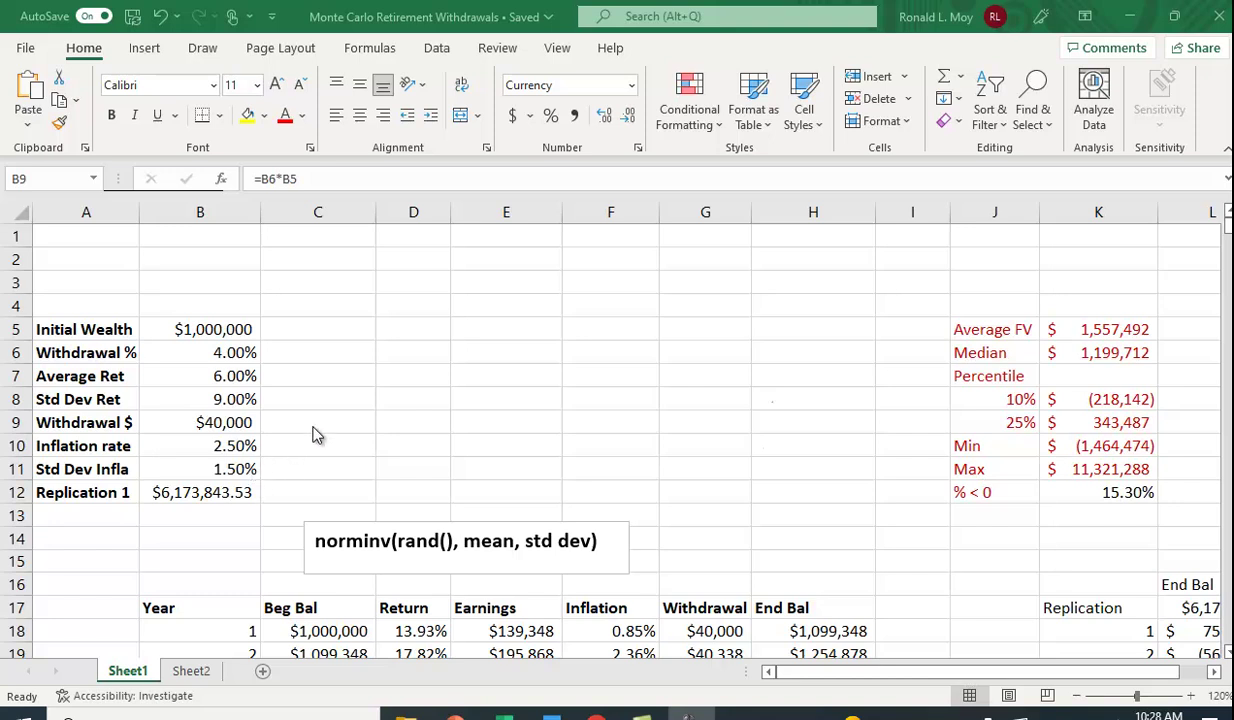
Step: Inspect the random return formulas for year 1 and year 11
scroll(322, 420, down, 2)
scroll(322, 420, down, 1)
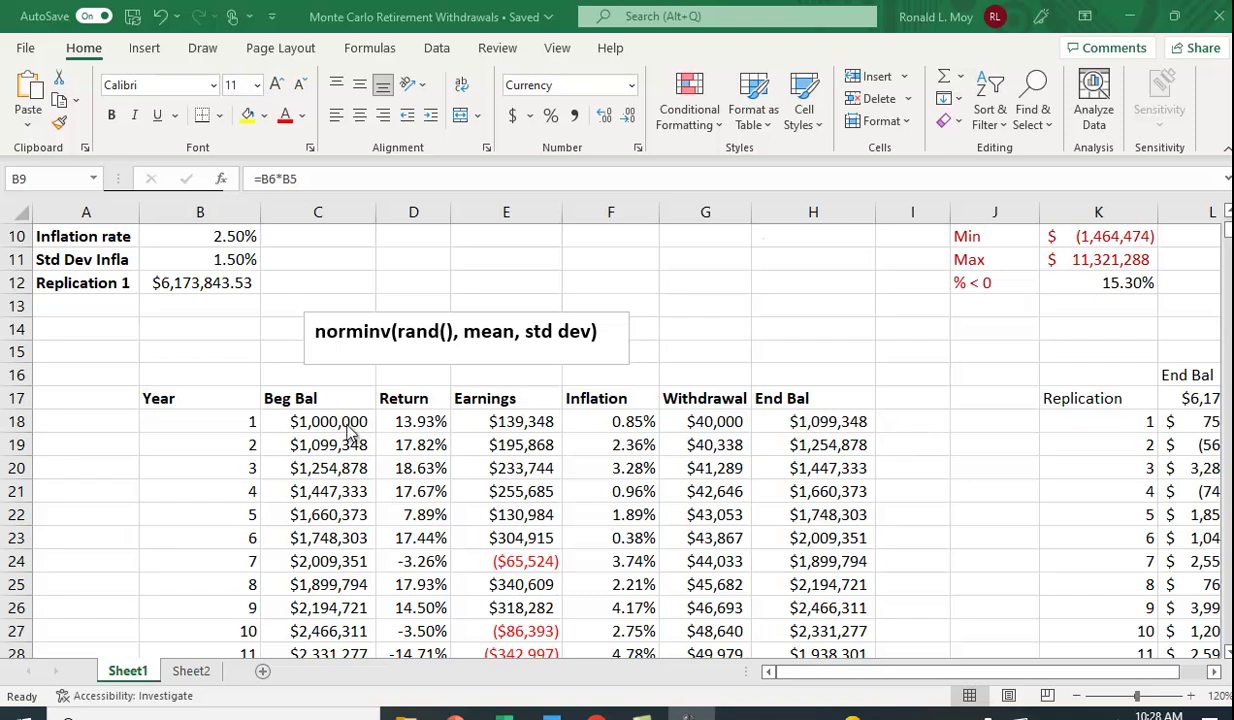
click(405, 421)
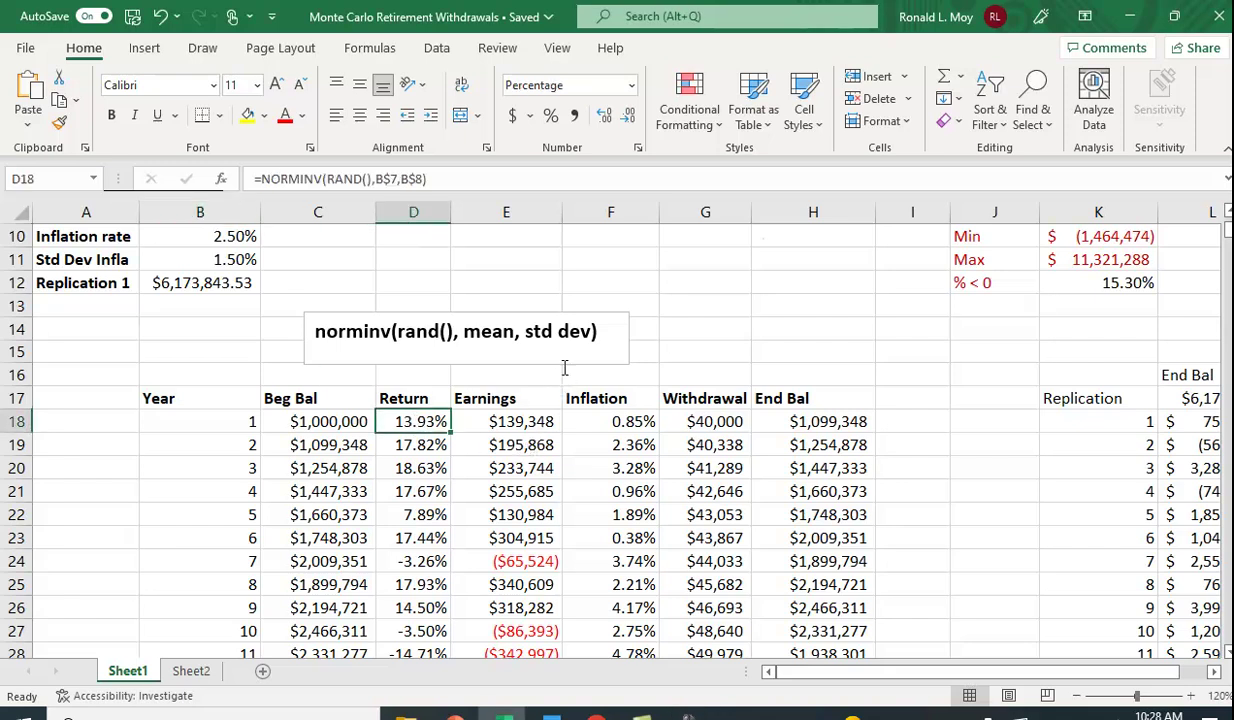
scroll(565, 363, up, 1)
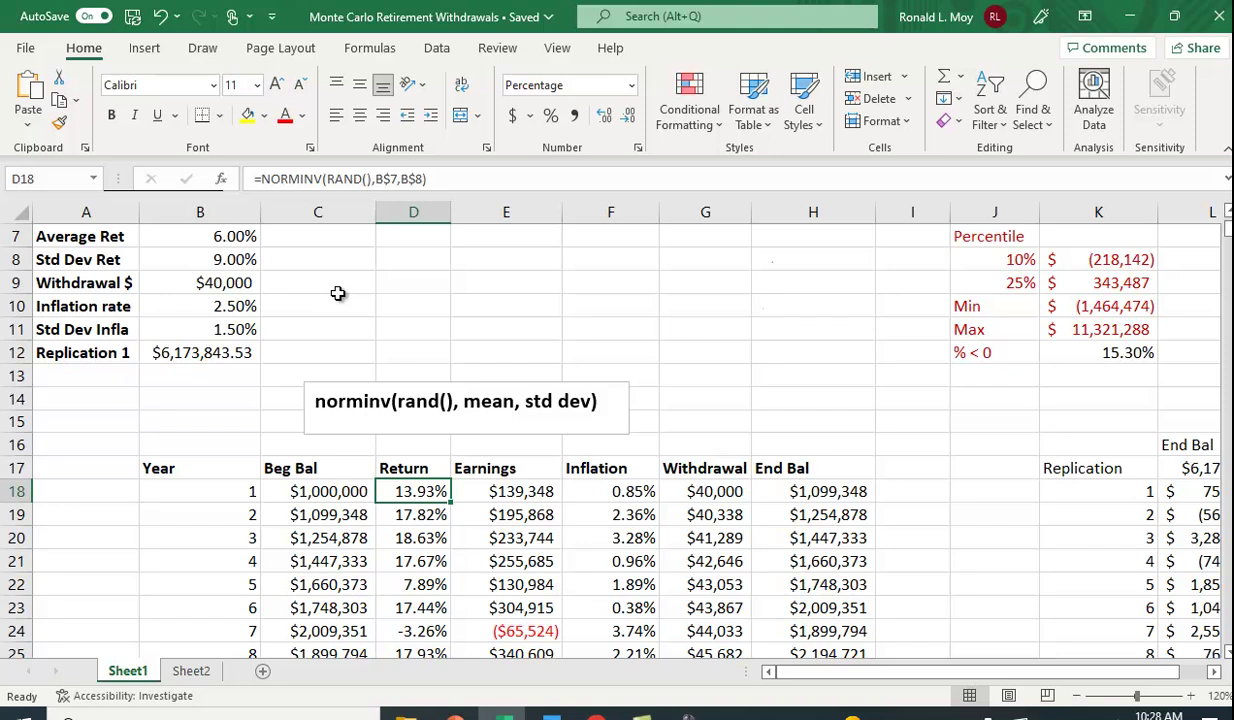
scroll(336, 293, up, 1)
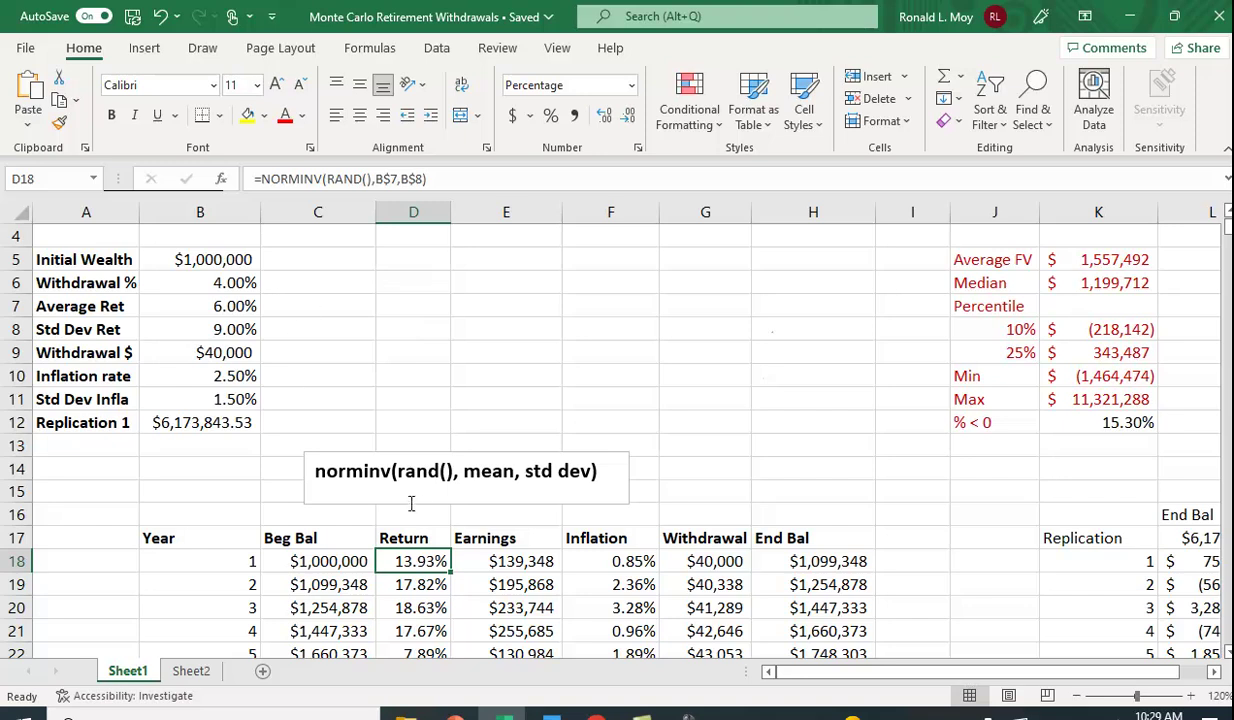
scroll(408, 385, down, 3)
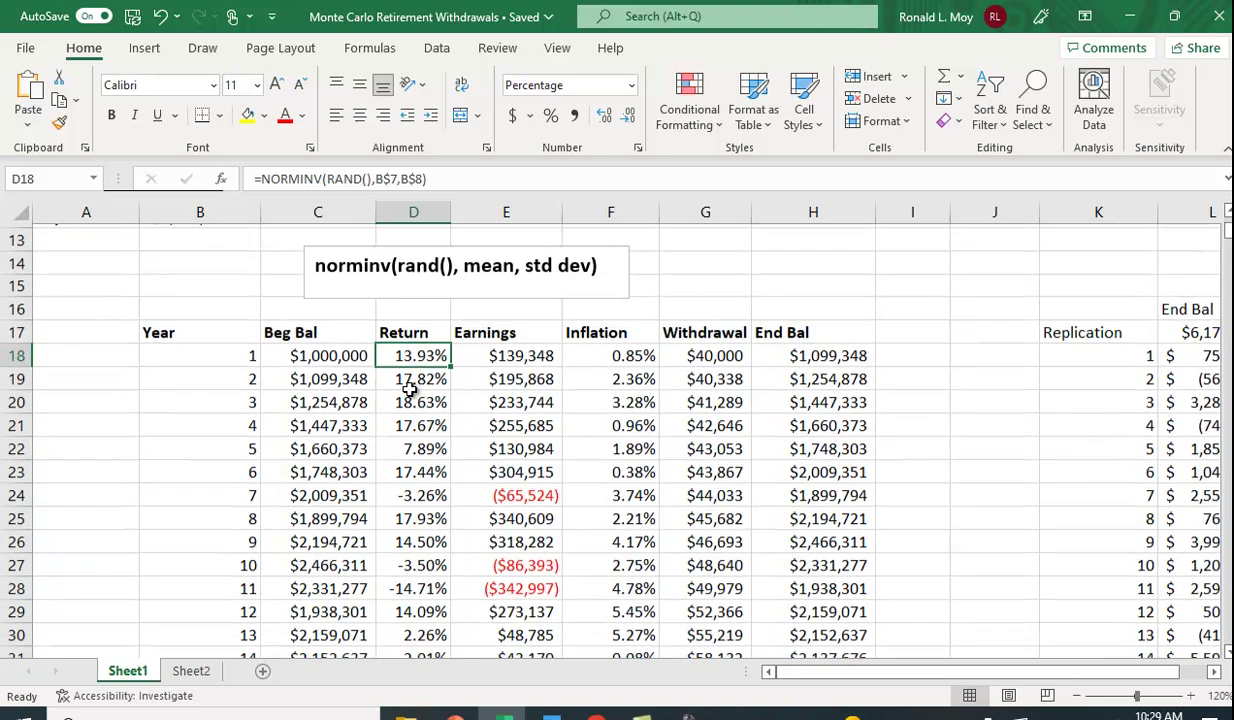
click(430, 584)
scroll(520, 515, down, 4)
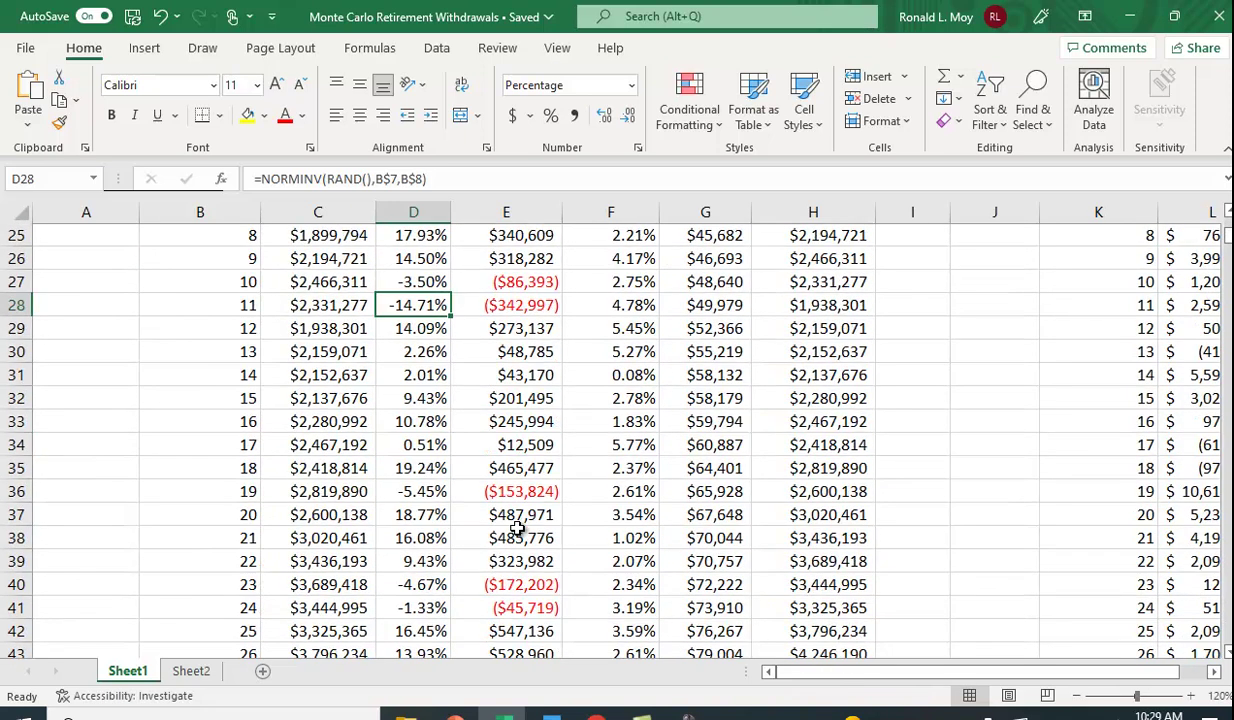
scroll(510, 510, up, 5)
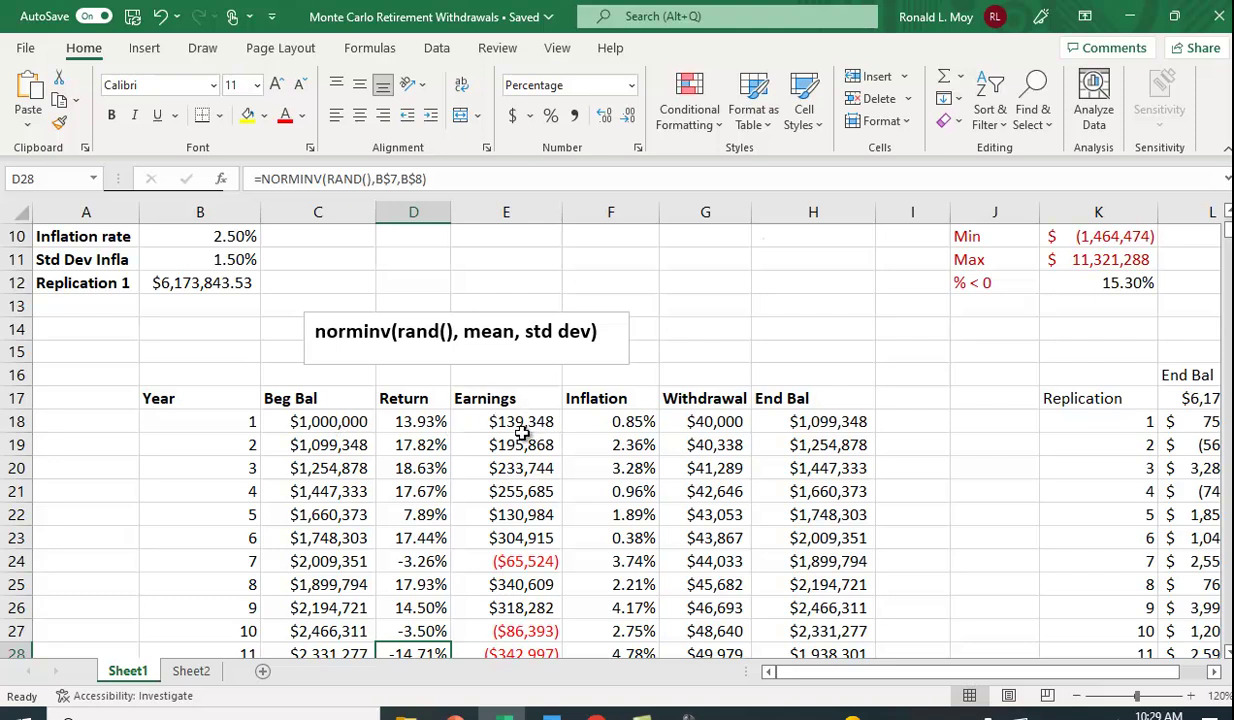
Step: Compare the first year's inflation formula with its return formula
click(635, 421)
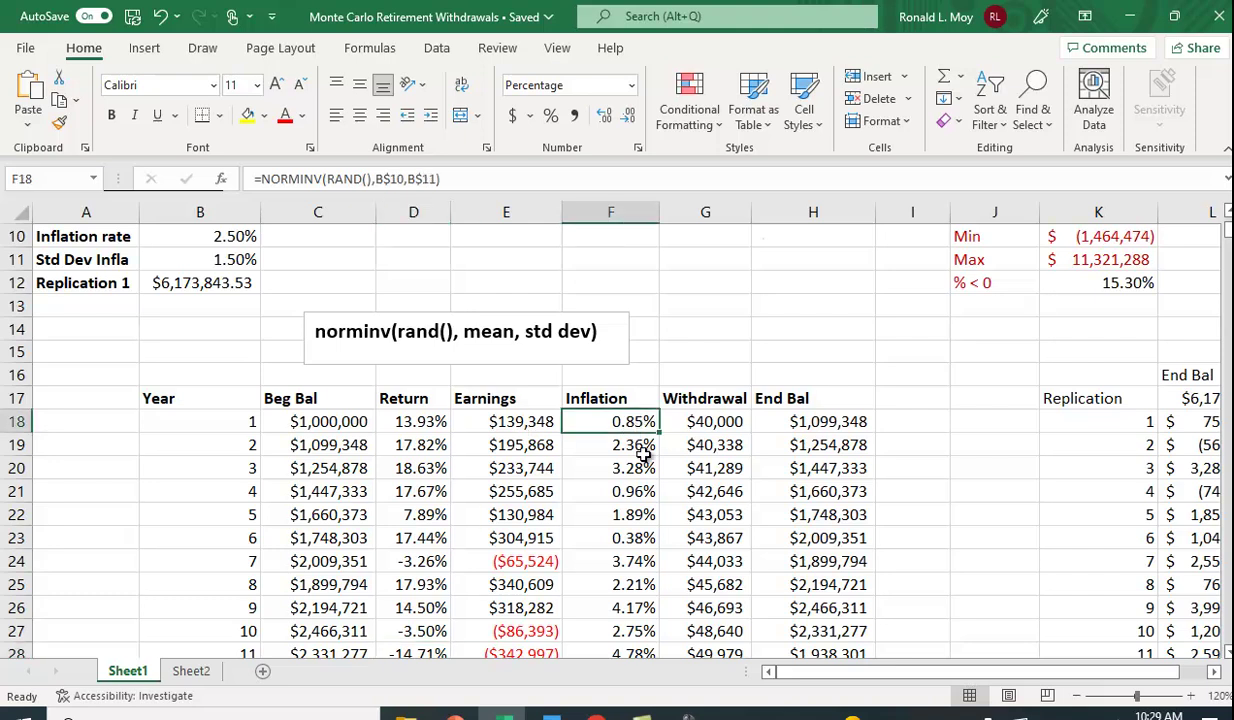
click(437, 422)
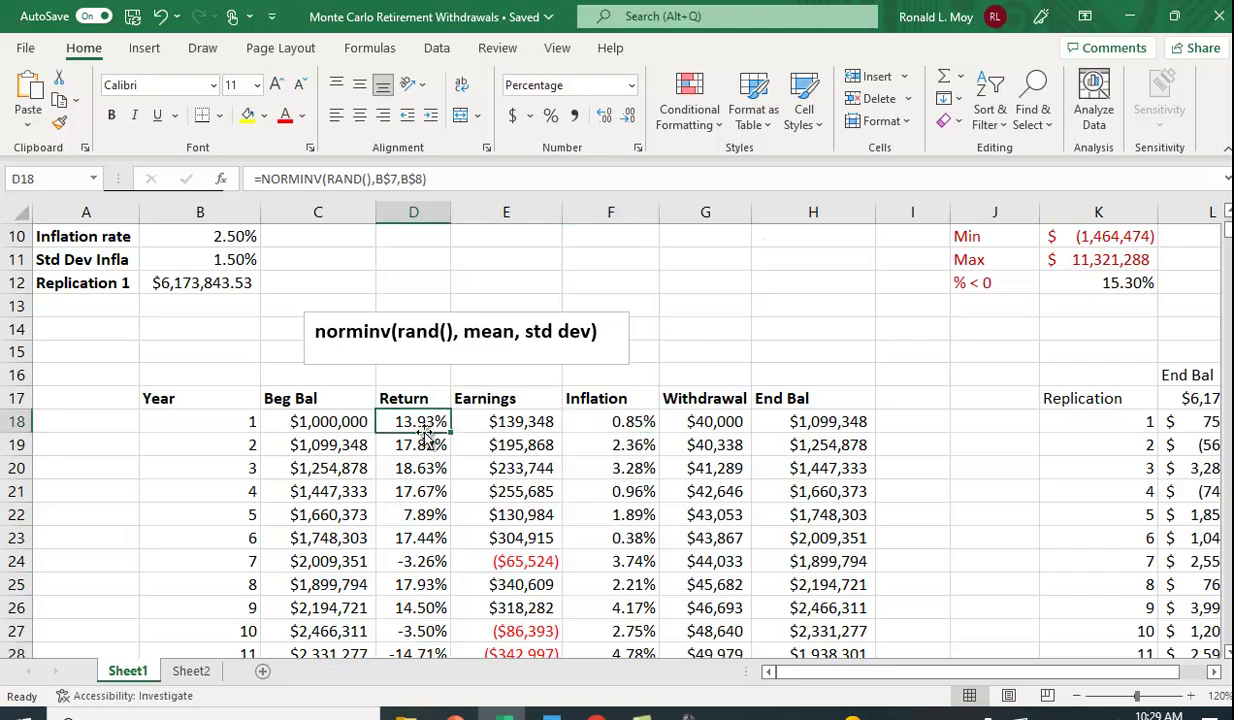
click(612, 421)
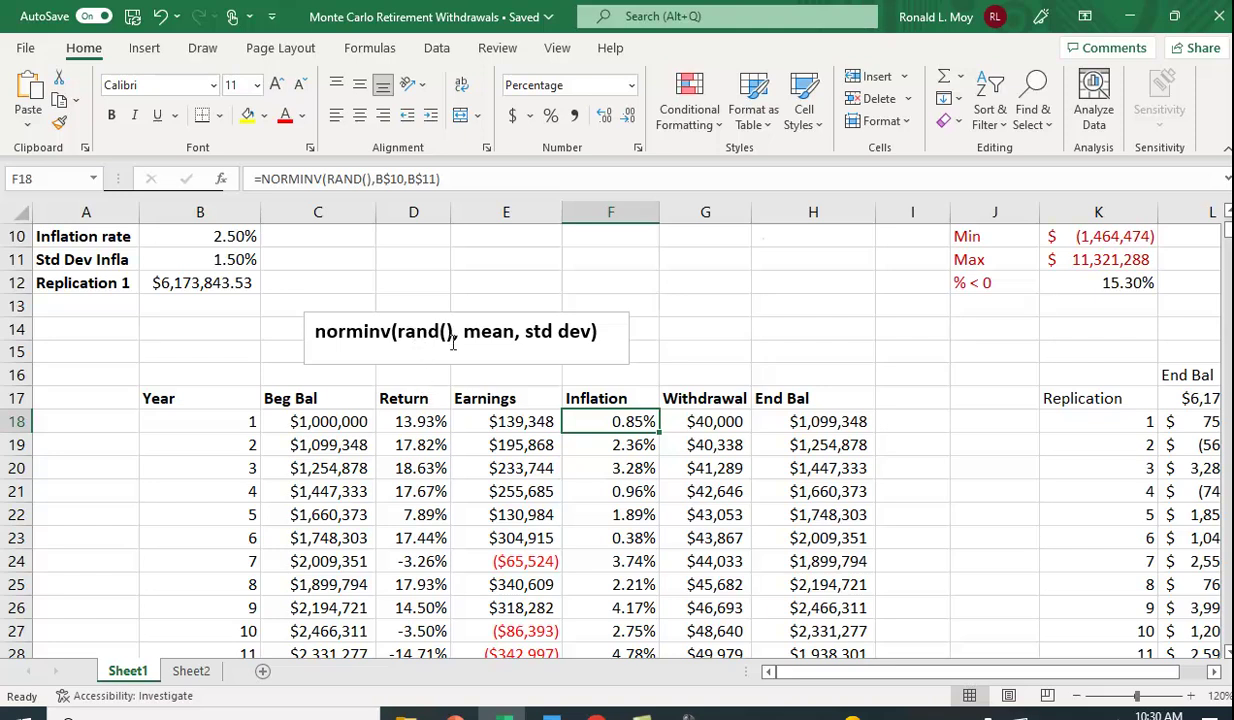
click(405, 416)
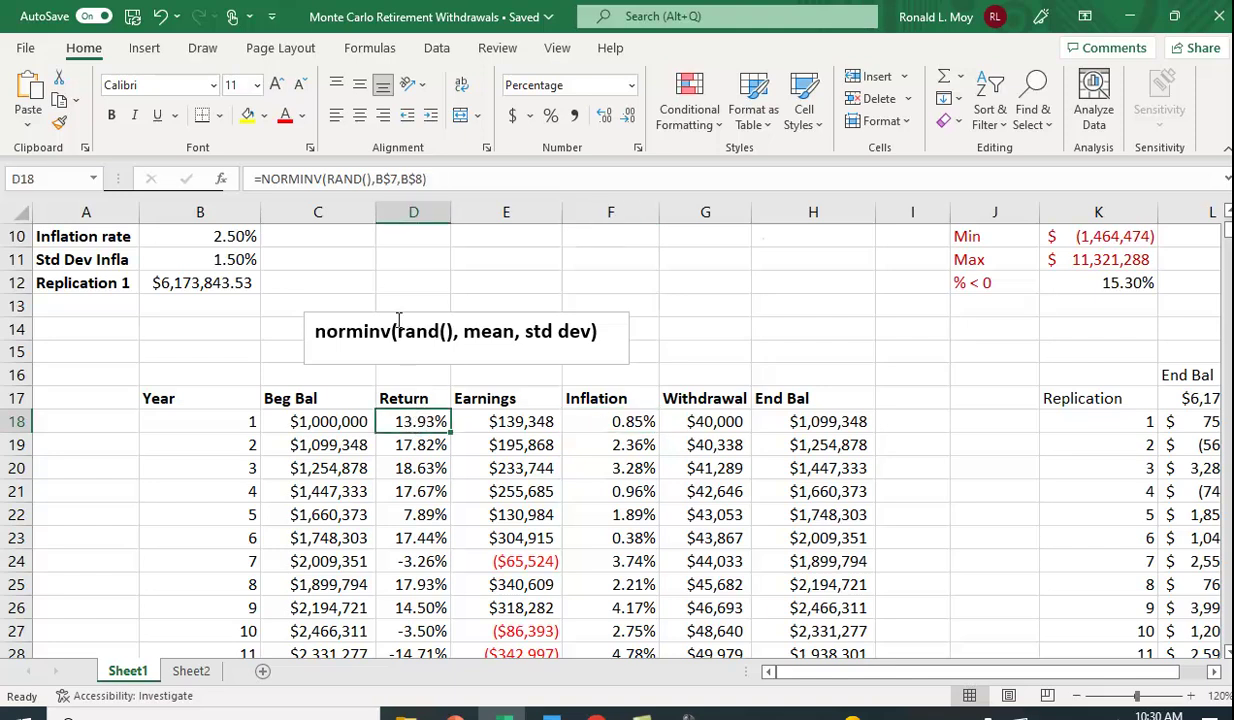
scroll(380, 310, up, 2)
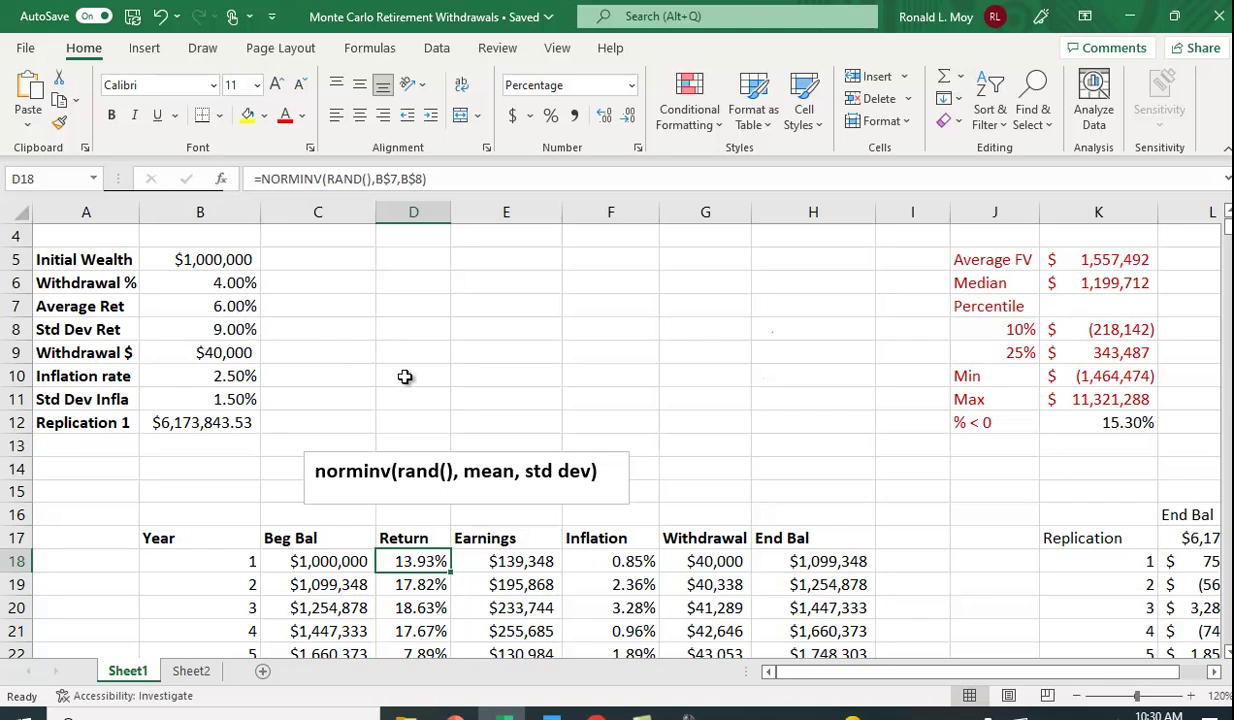
scroll(488, 489, down, 1)
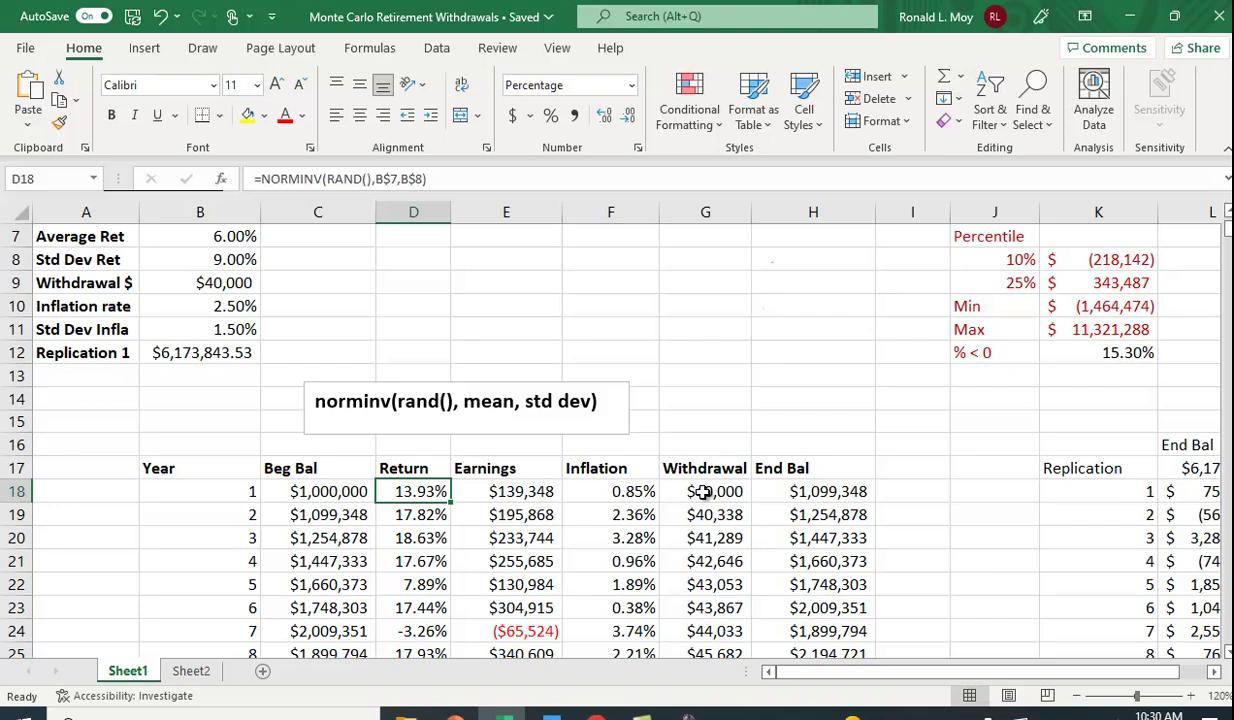
Step: Inspect the ending balance, year 2 starting balance and inflation-grown withdrawal formulas
click(812, 494)
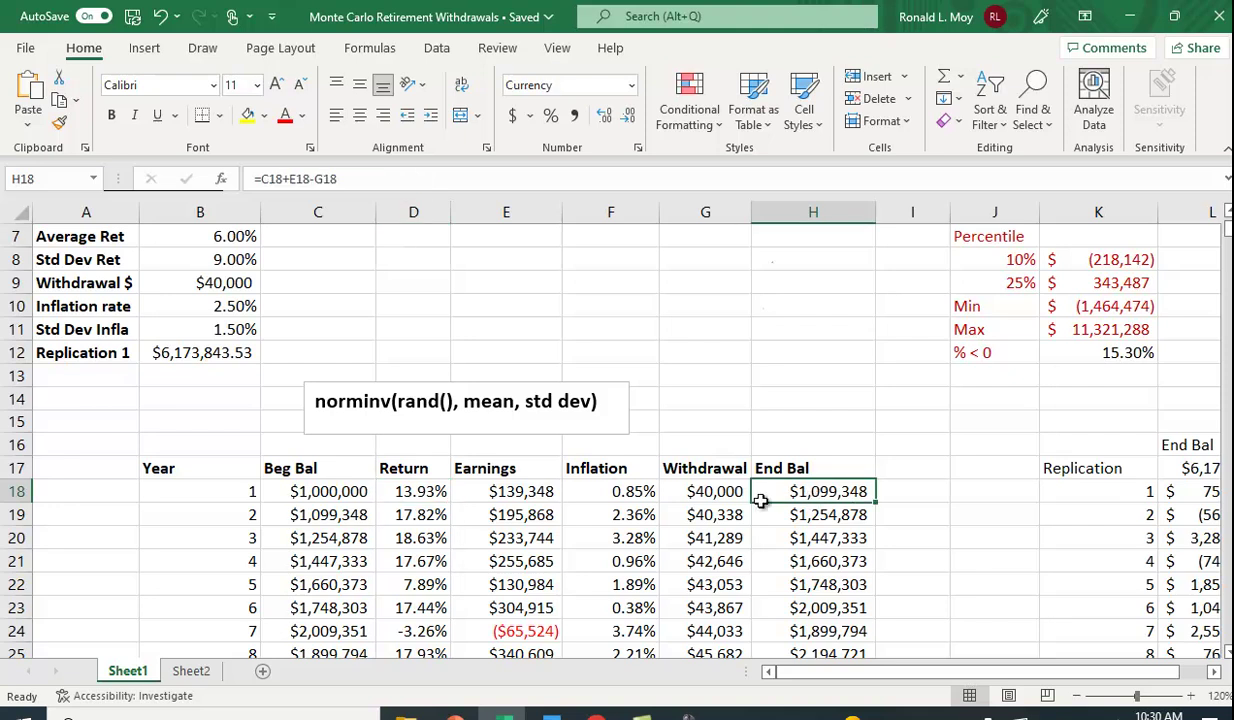
click(355, 516)
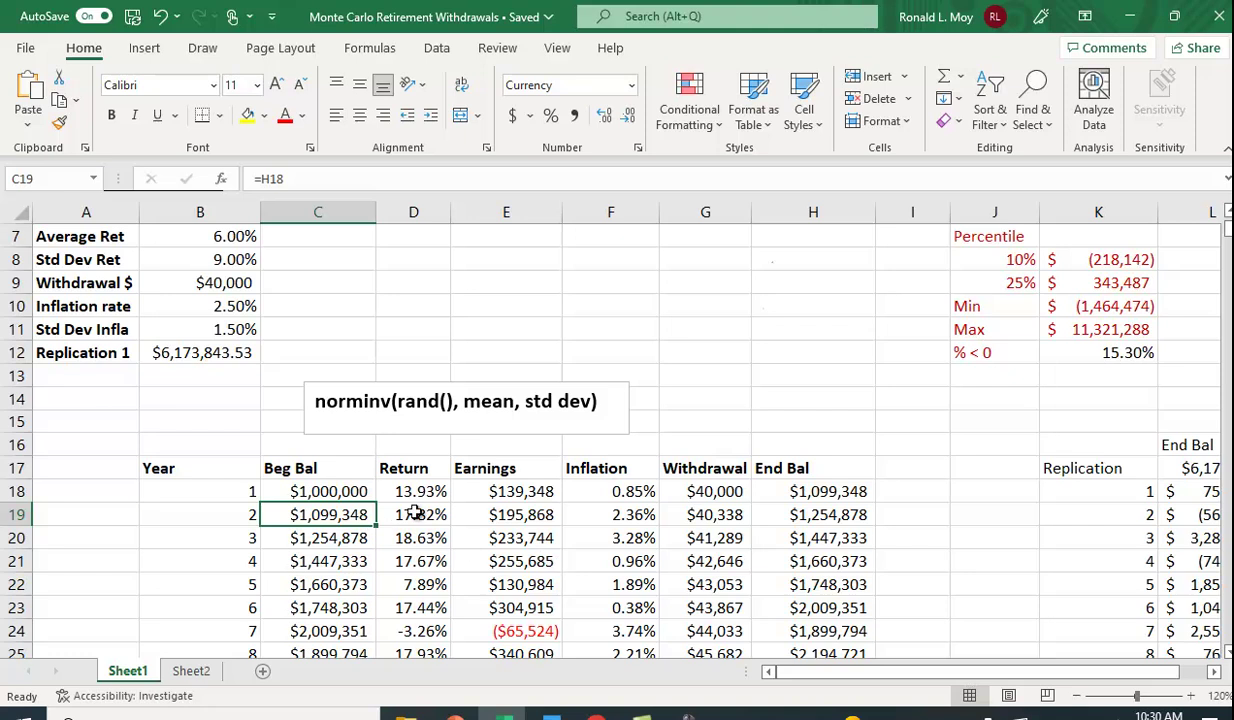
click(728, 514)
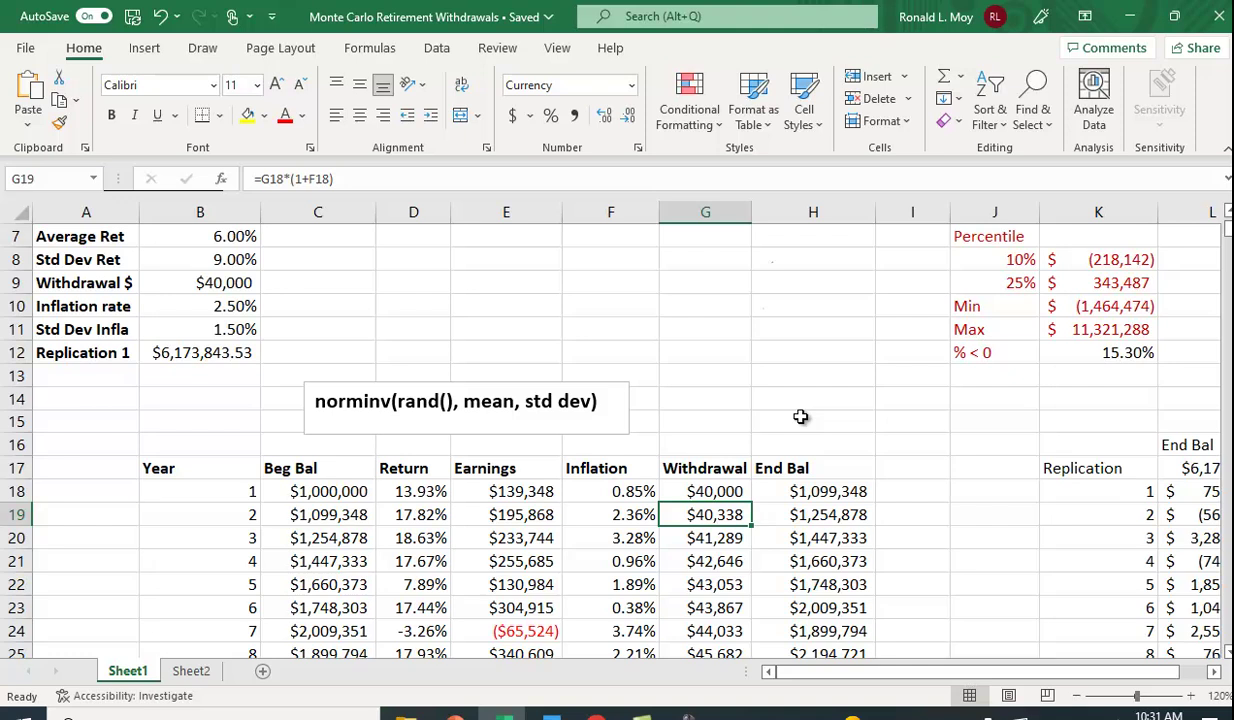
scroll(790, 420, down, 7)
scroll(755, 456, down, 2)
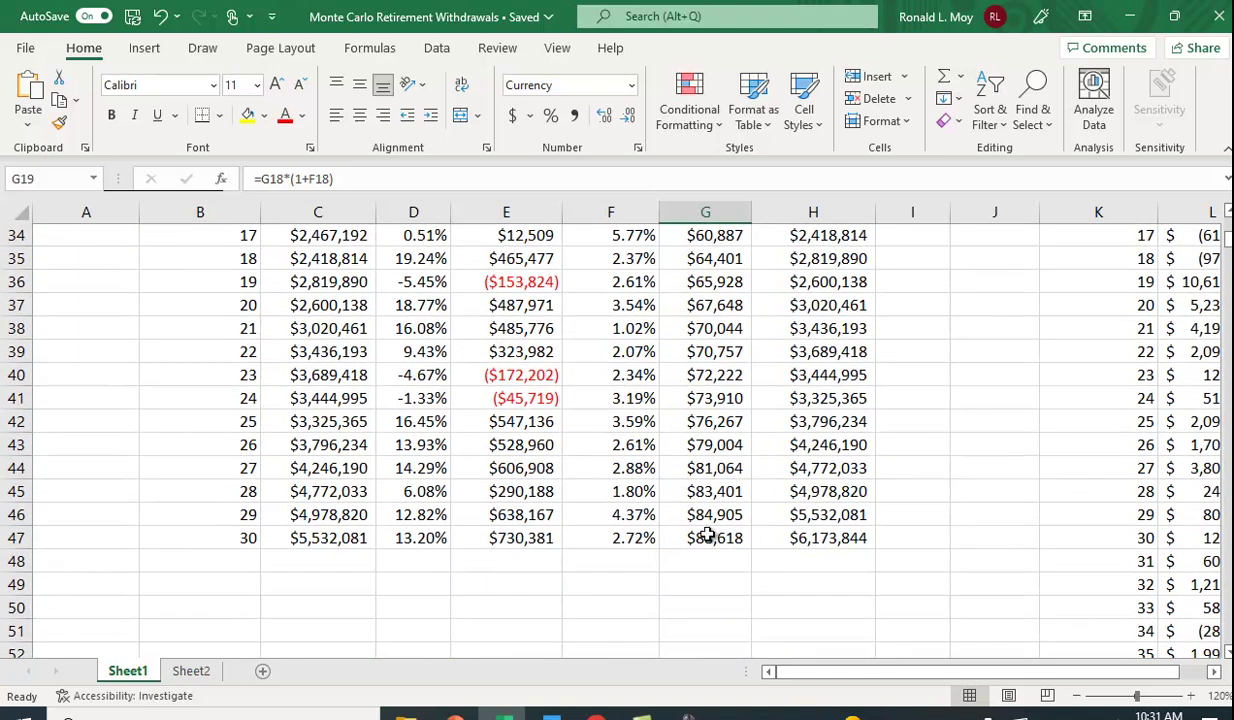
scroll(731, 540, up, 9)
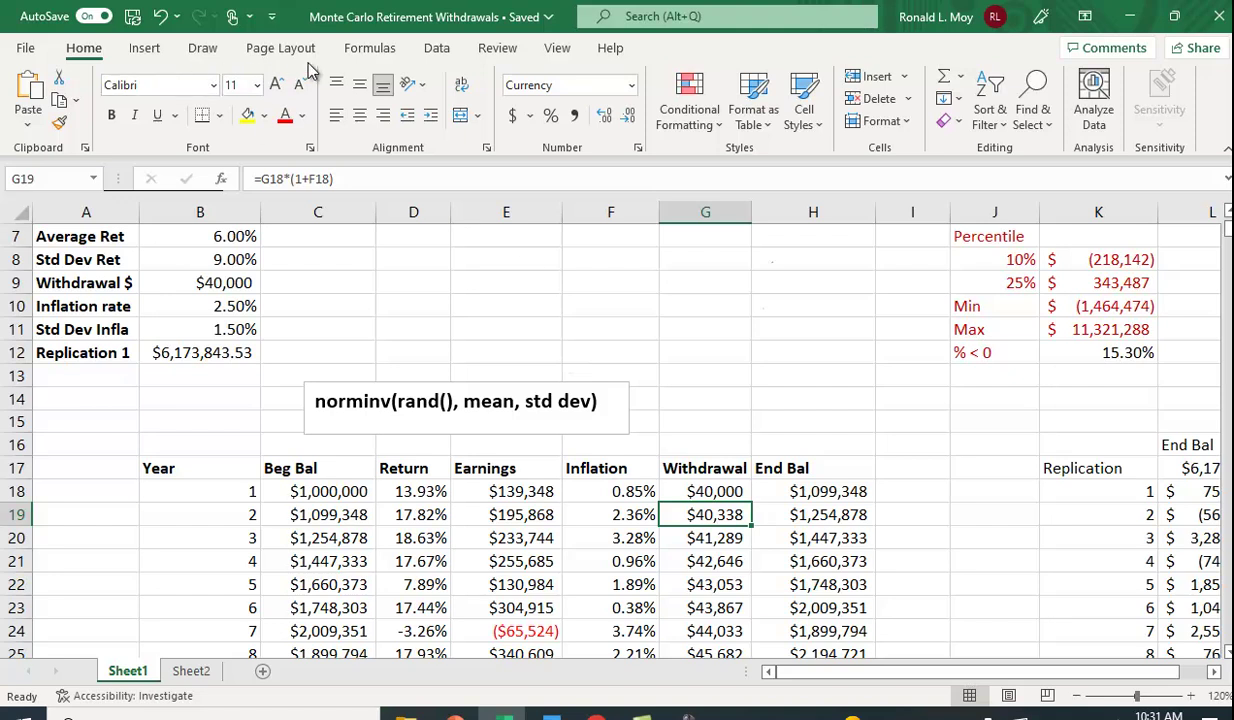
Step: Recalculate the workbook, then check the Replication 1 and year 30 ending balance formulas
click(367, 48)
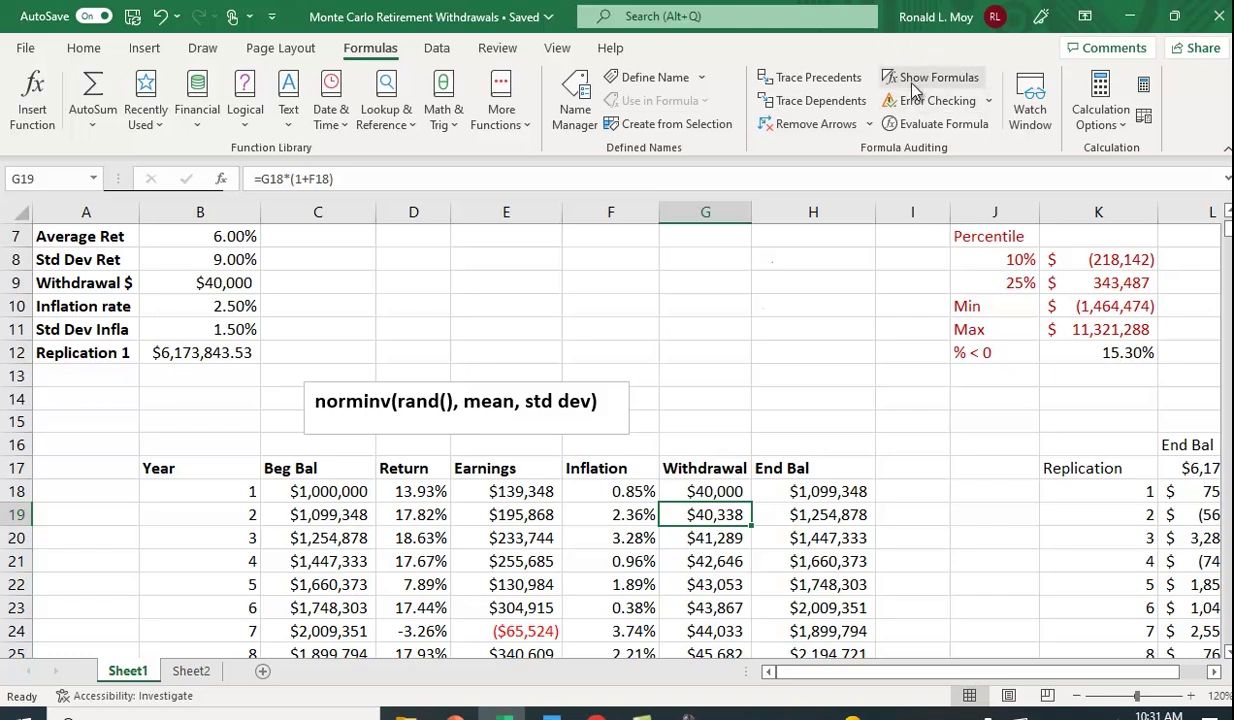
click(1144, 88)
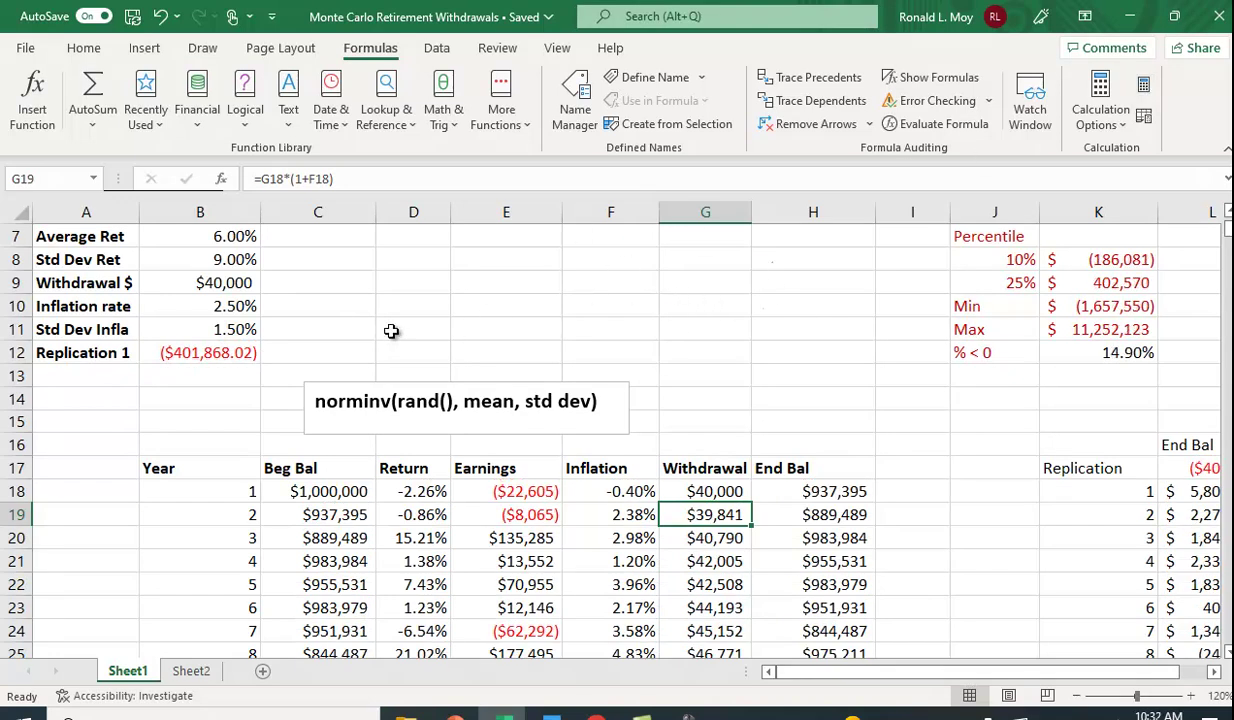
click(166, 346)
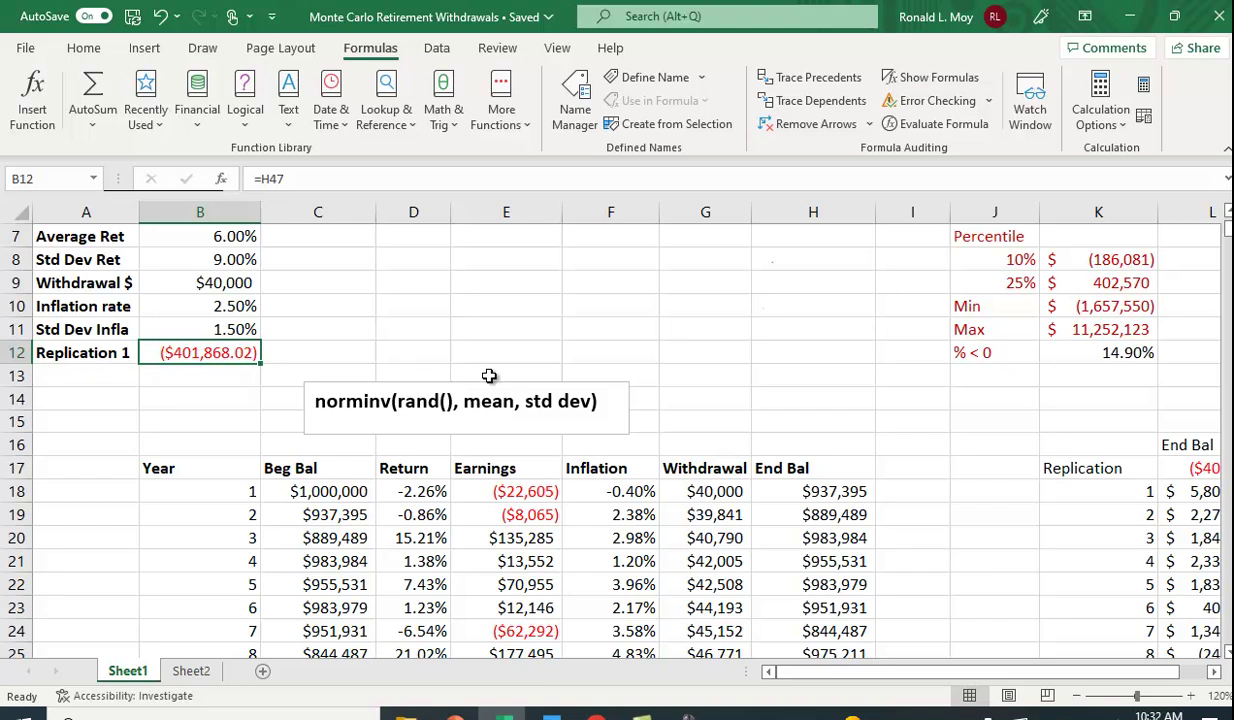
scroll(510, 374, down, 1)
scroll(512, 374, down, 8)
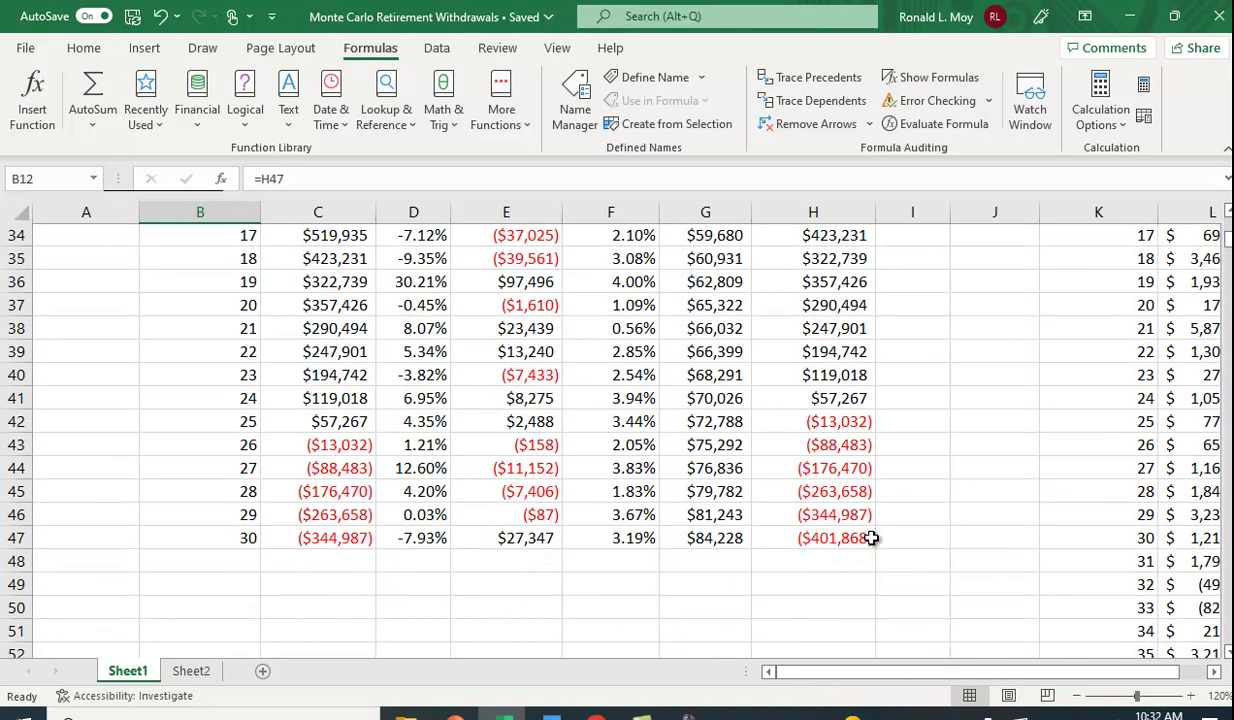
click(850, 537)
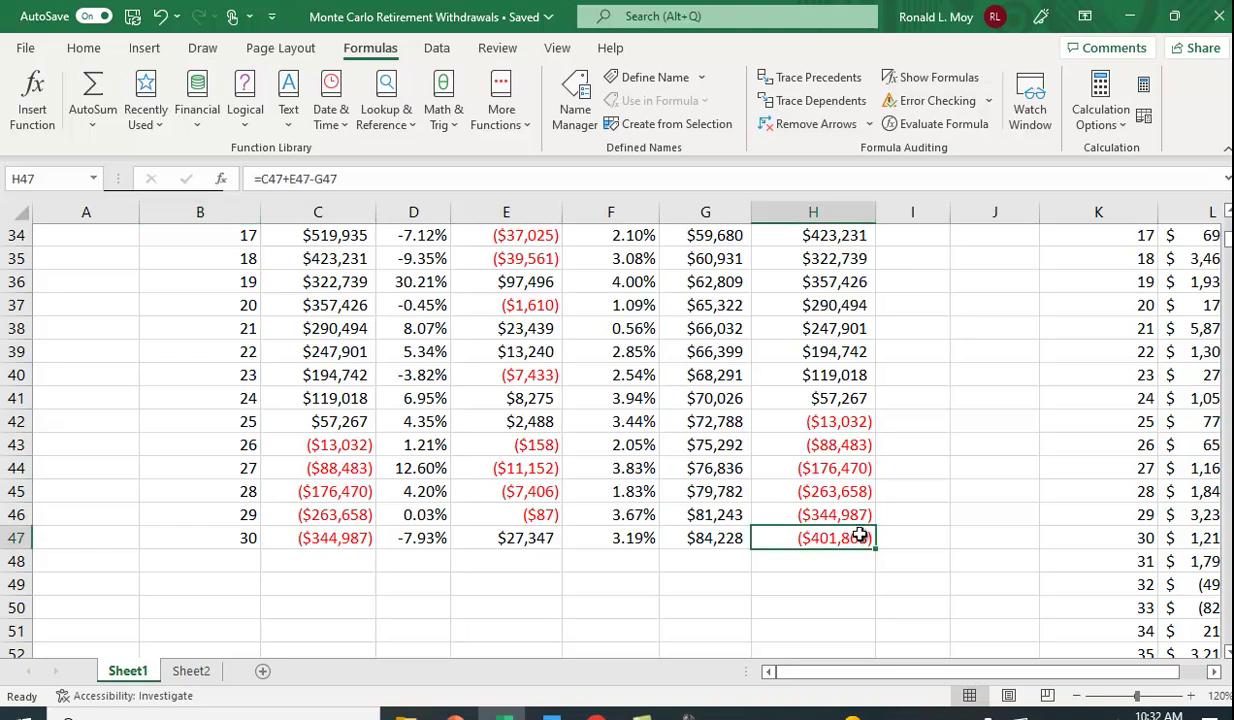
scroll(905, 525, up, 9)
scroll(908, 521, up, 2)
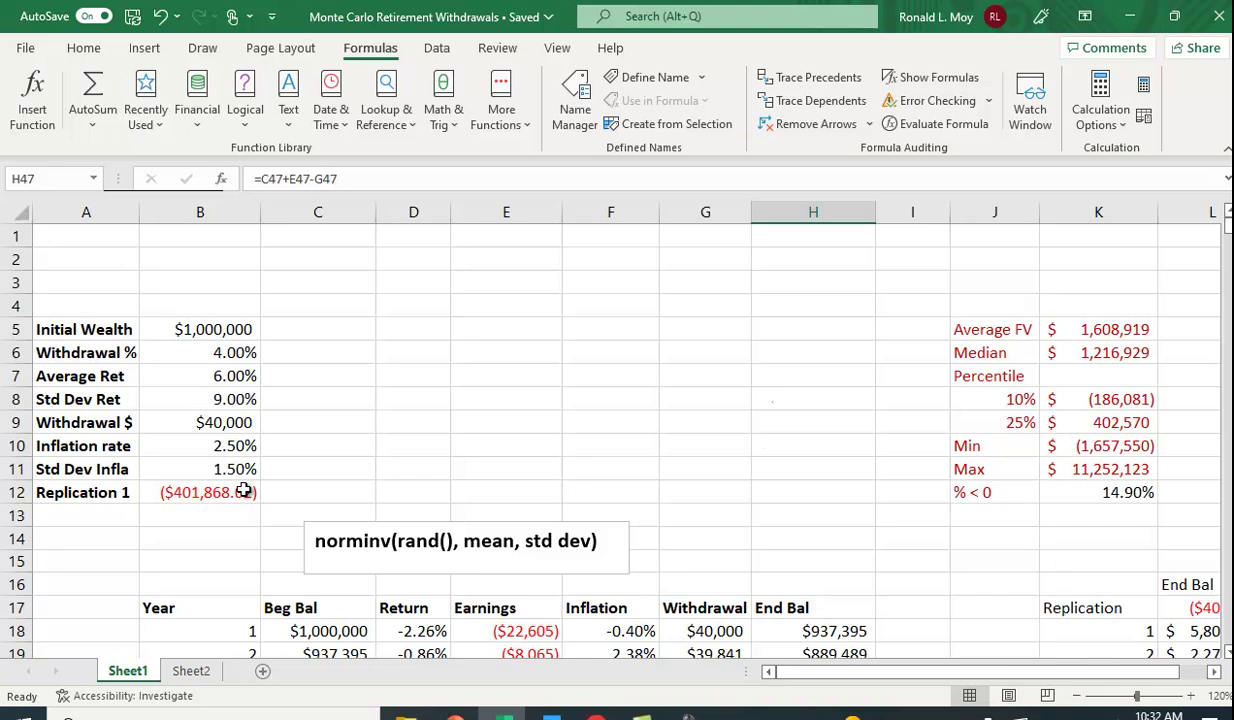
Step: Recalculate four more times, ending at average FV $1,583,326 and 13.30% below zero
click(1142, 84)
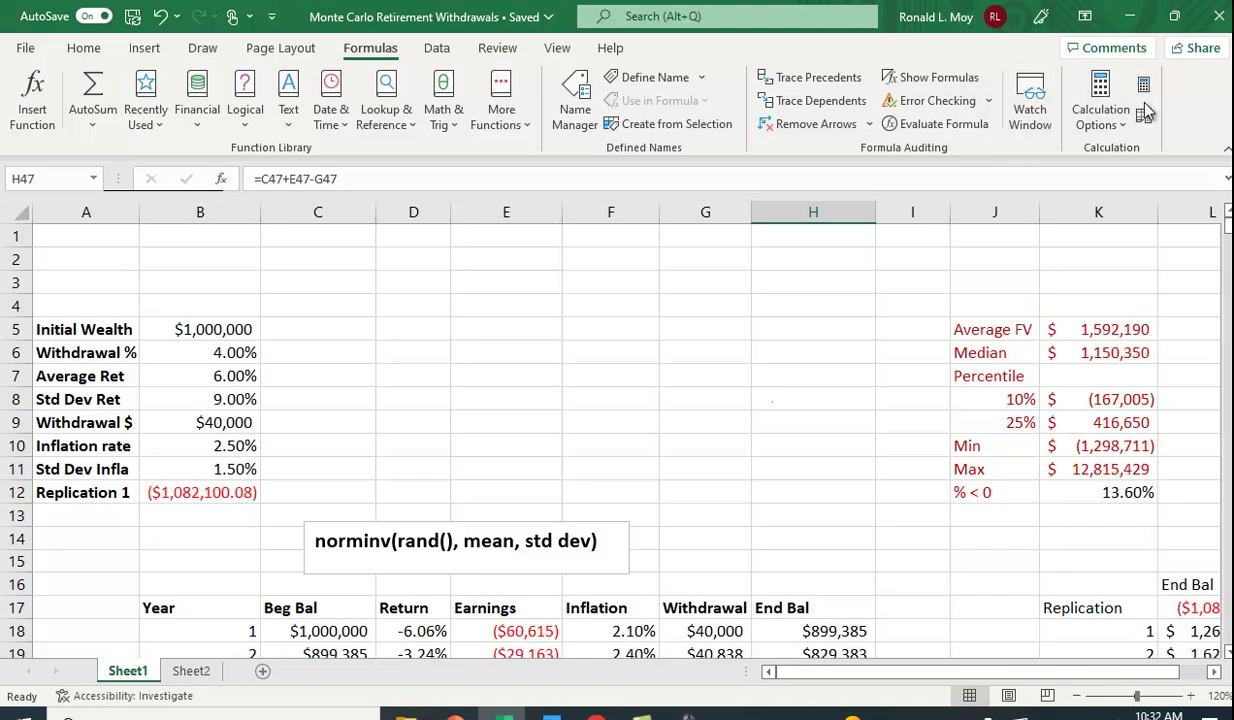
click(1145, 113)
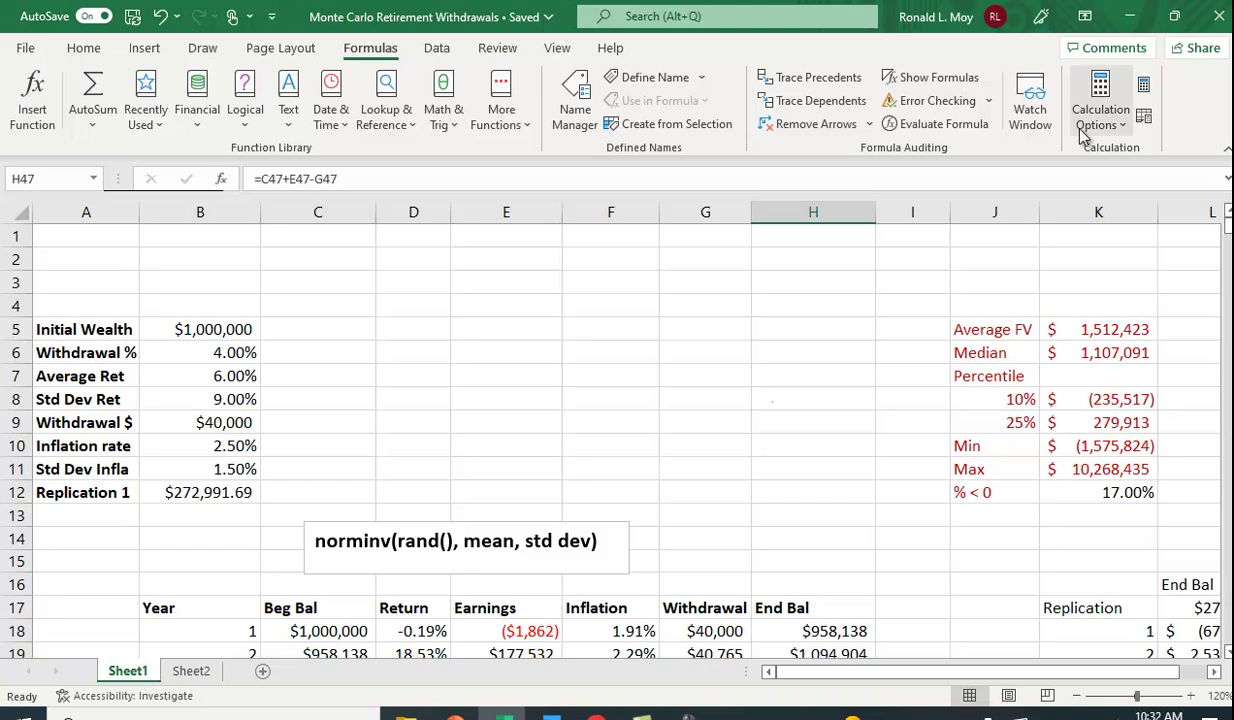
click(1148, 86)
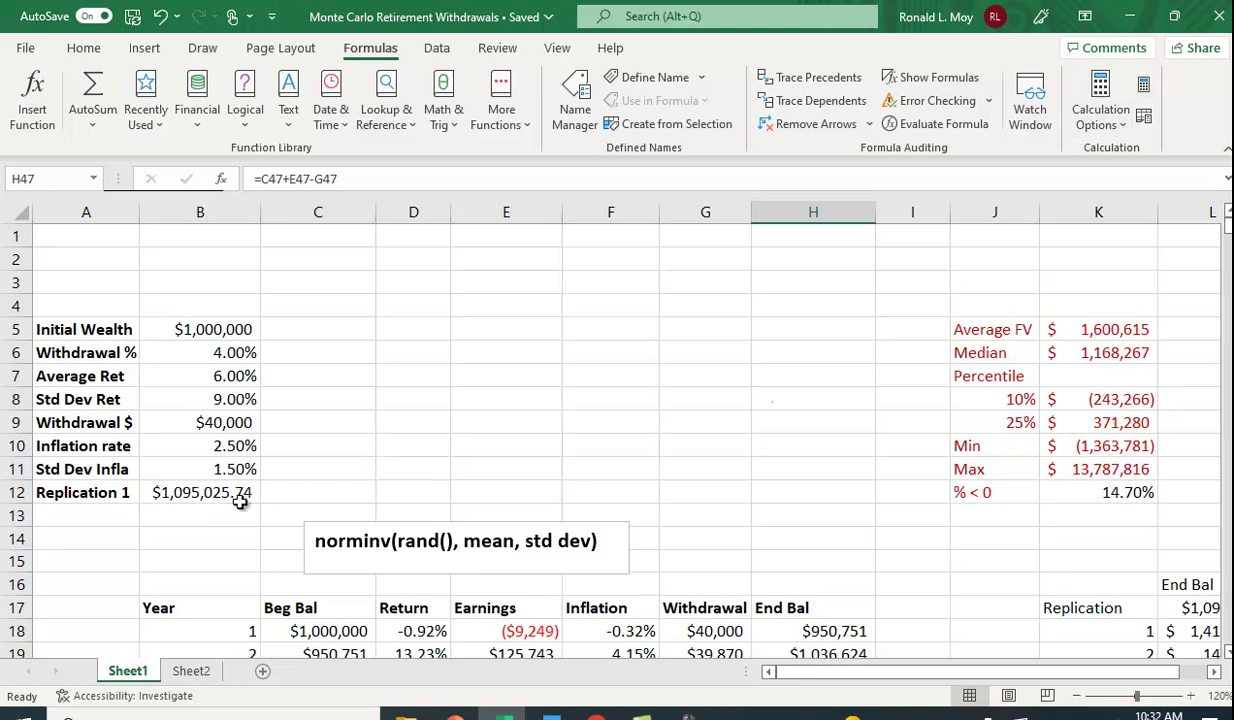
click(1143, 86)
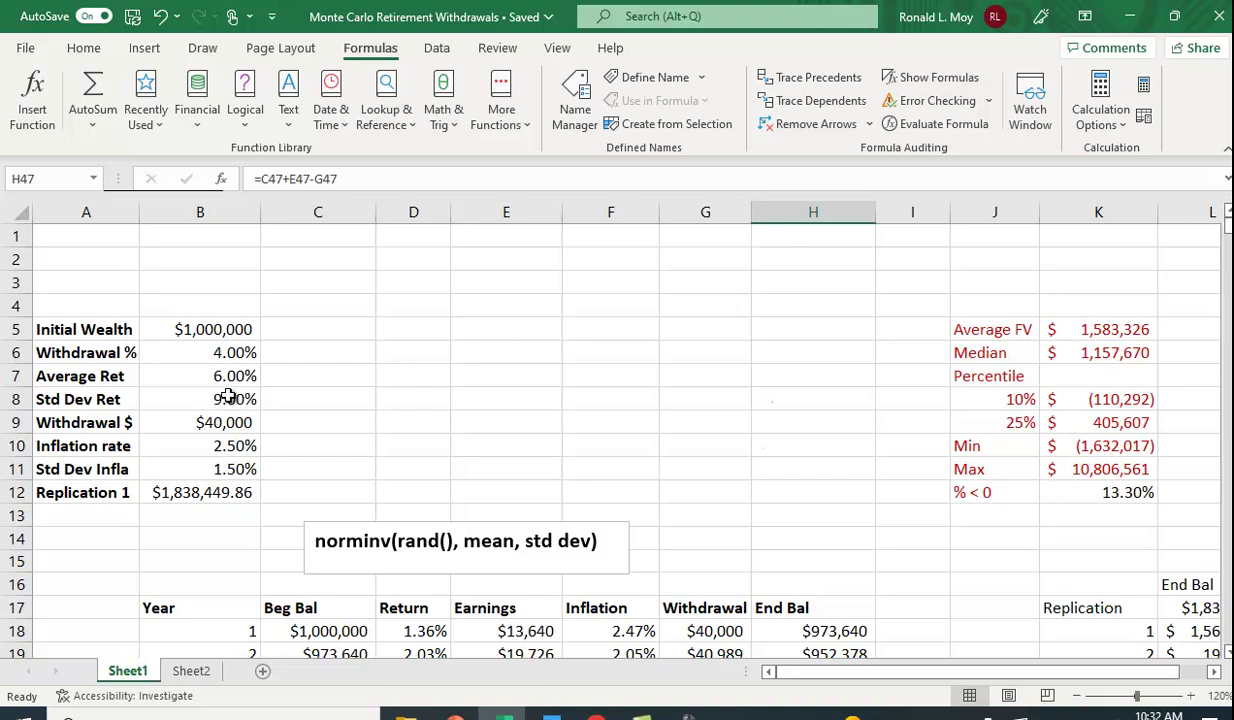
drag(850, 677, 956, 673)
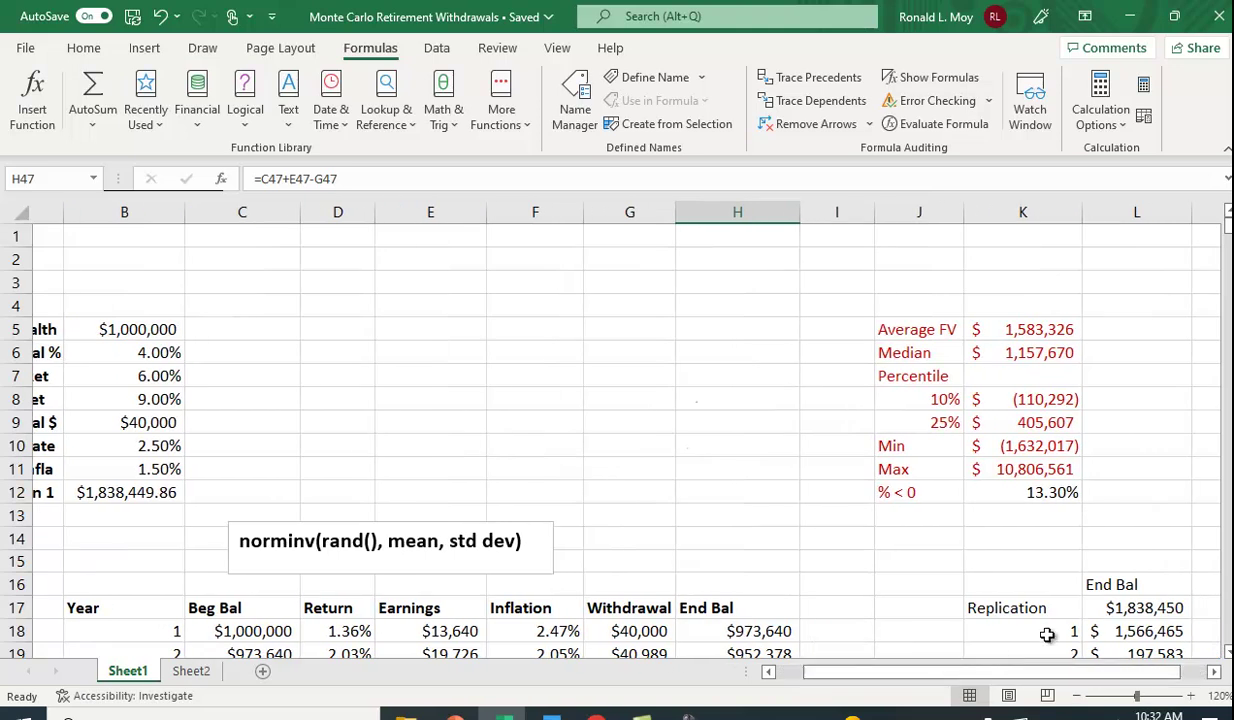
click(1214, 672)
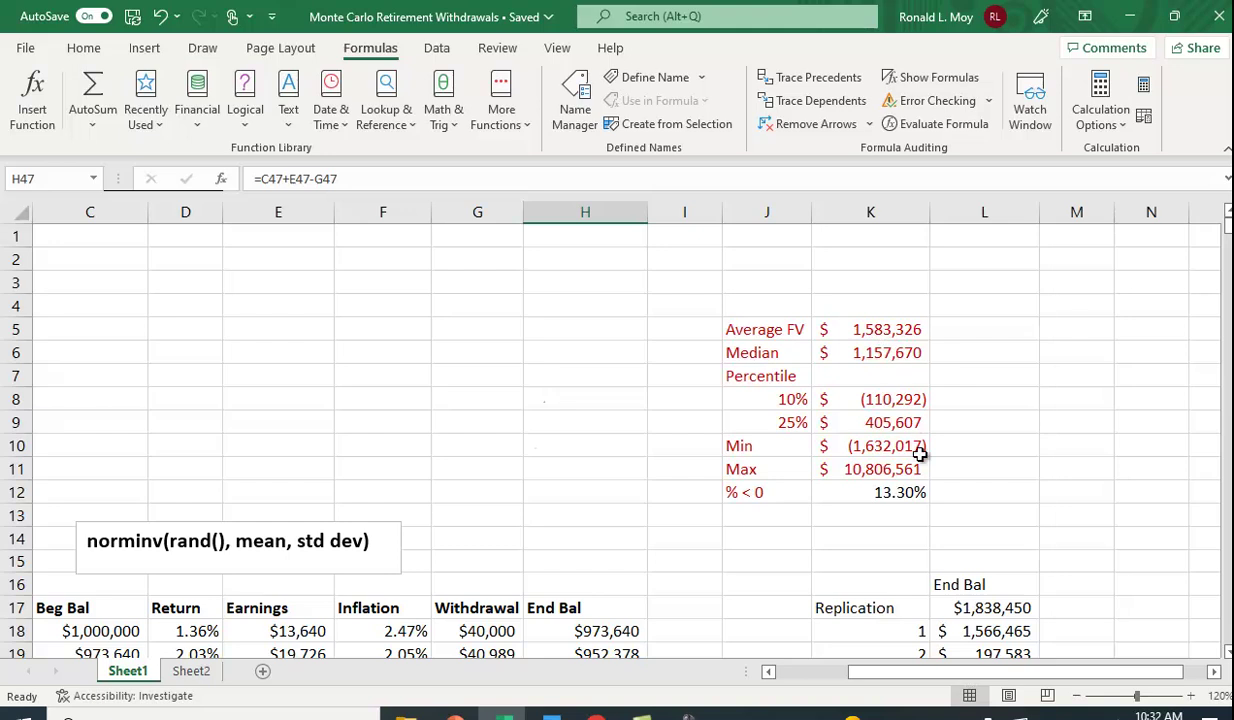
scroll(986, 454, down, 2)
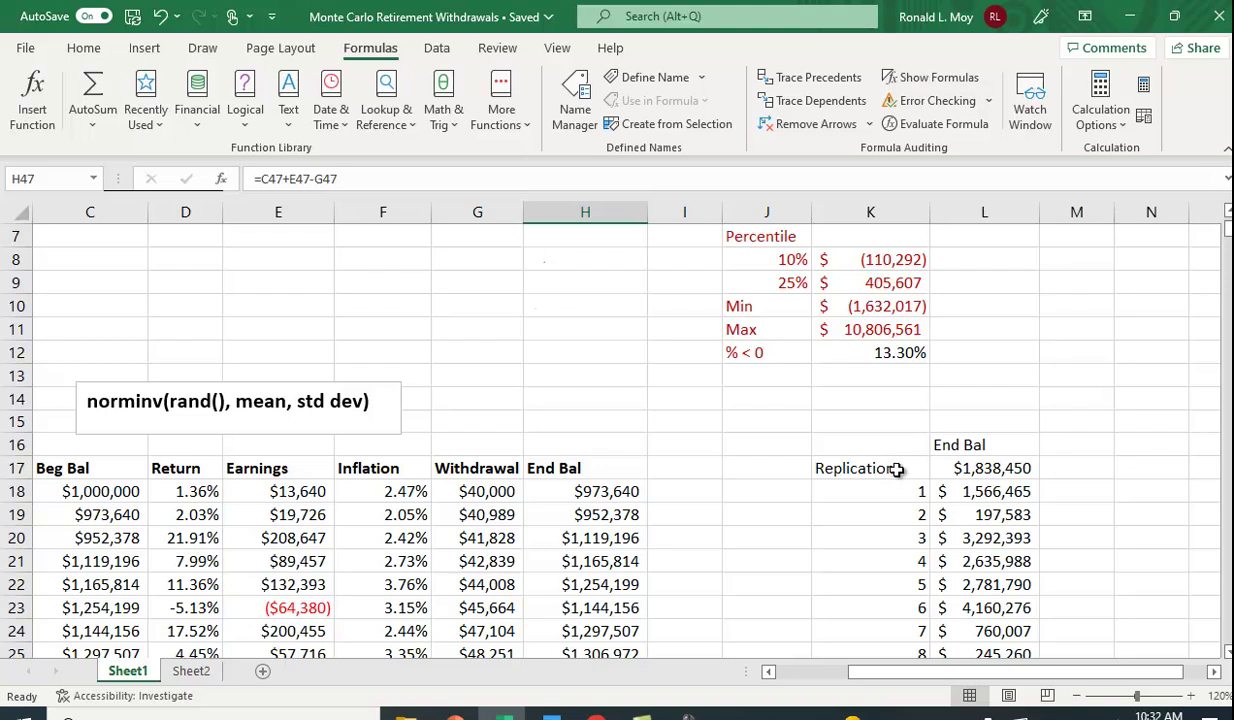
scroll(860, 490, down, 2)
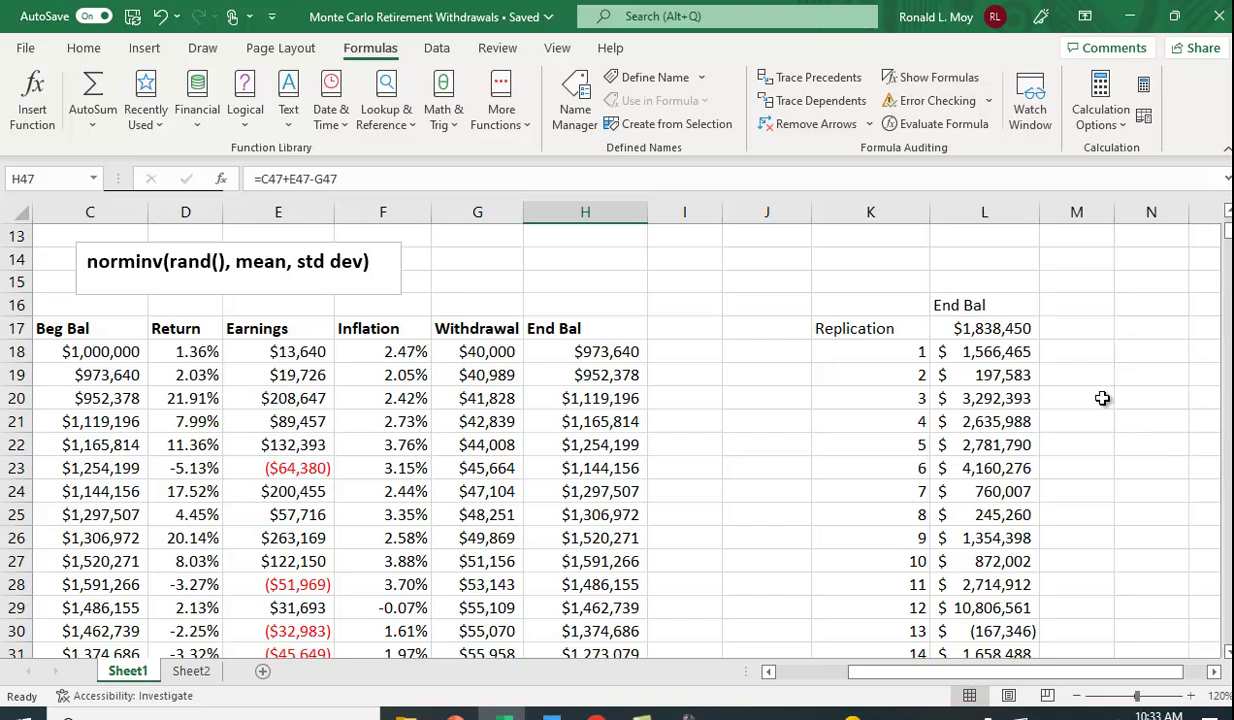
click(992, 346)
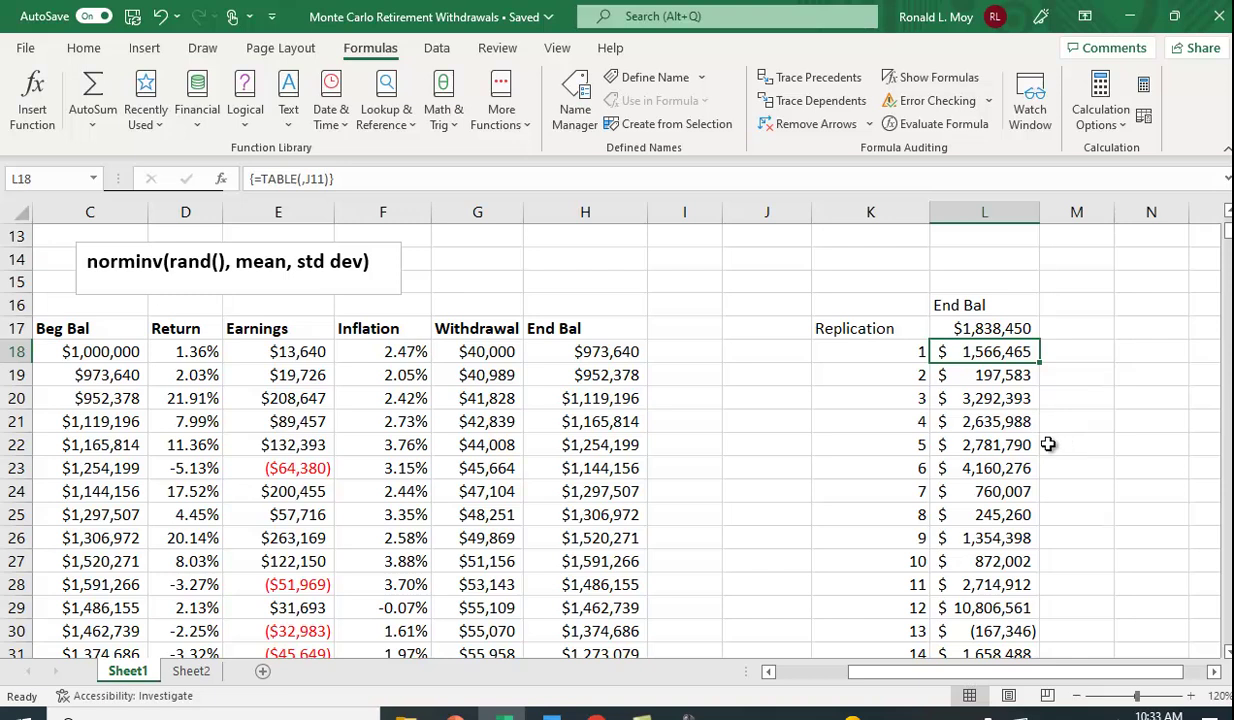
scroll(1060, 461, down, 2)
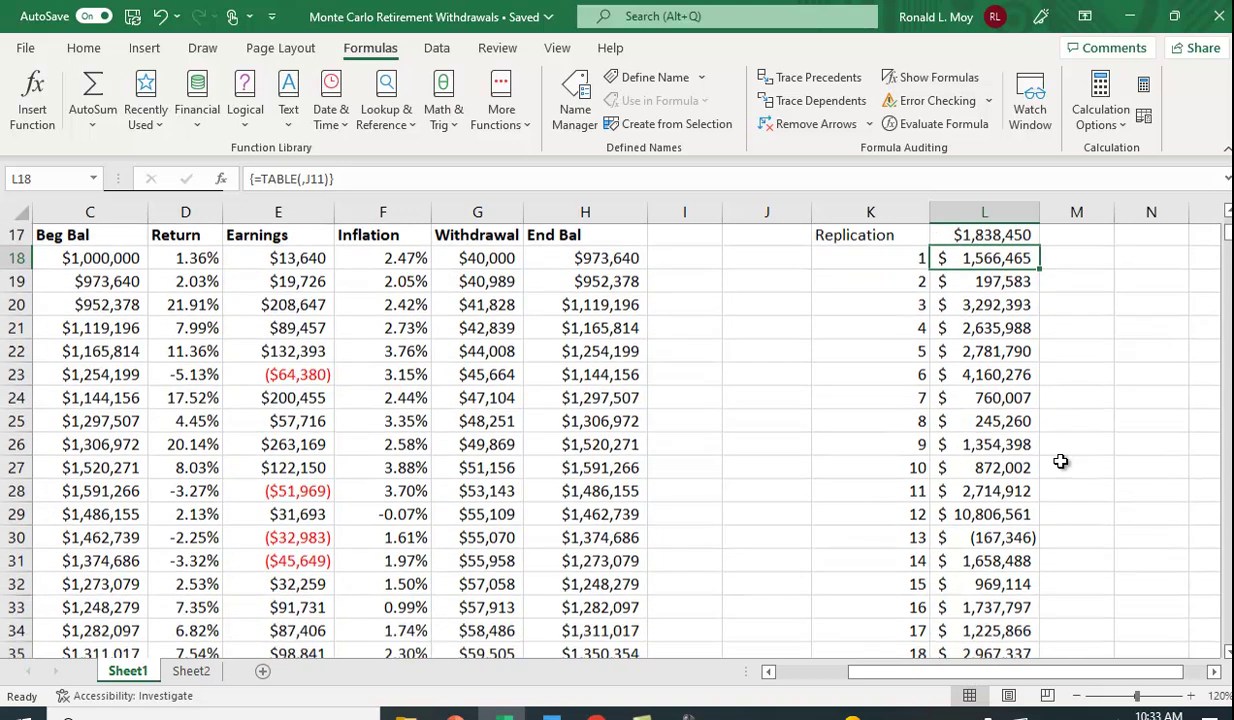
scroll(1060, 461, down, 1)
click(990, 491)
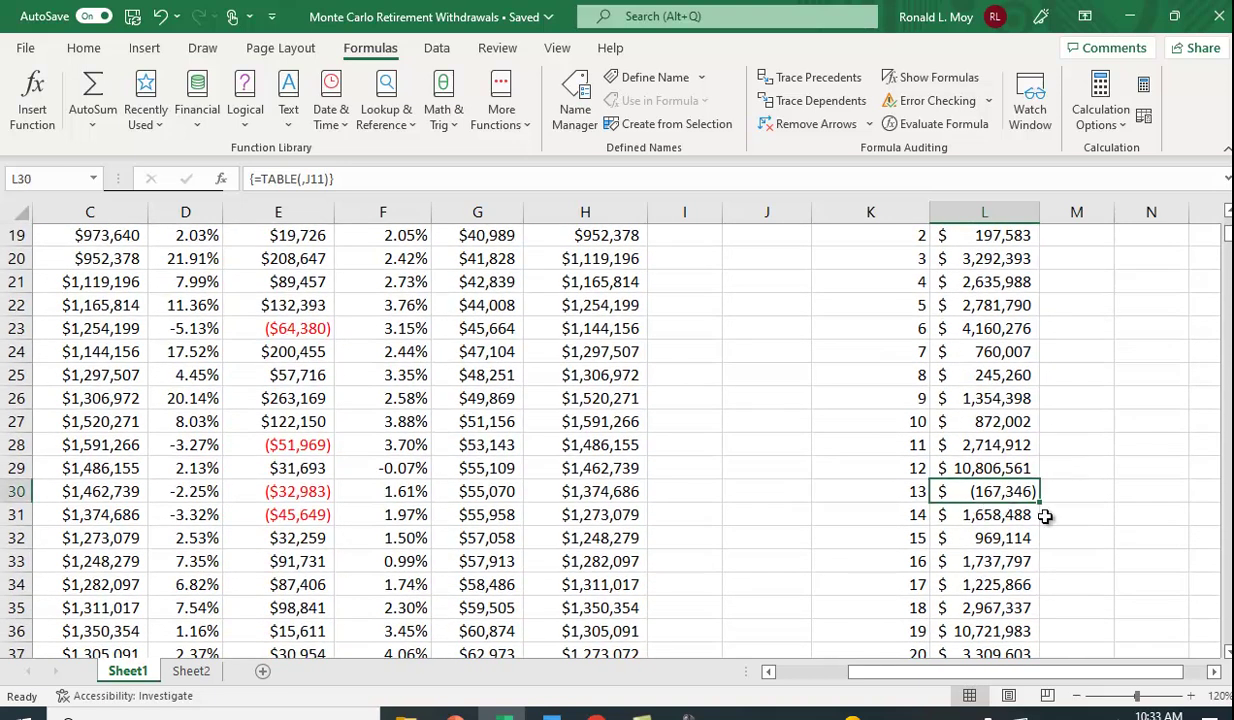
scroll(1045, 516, down, 3)
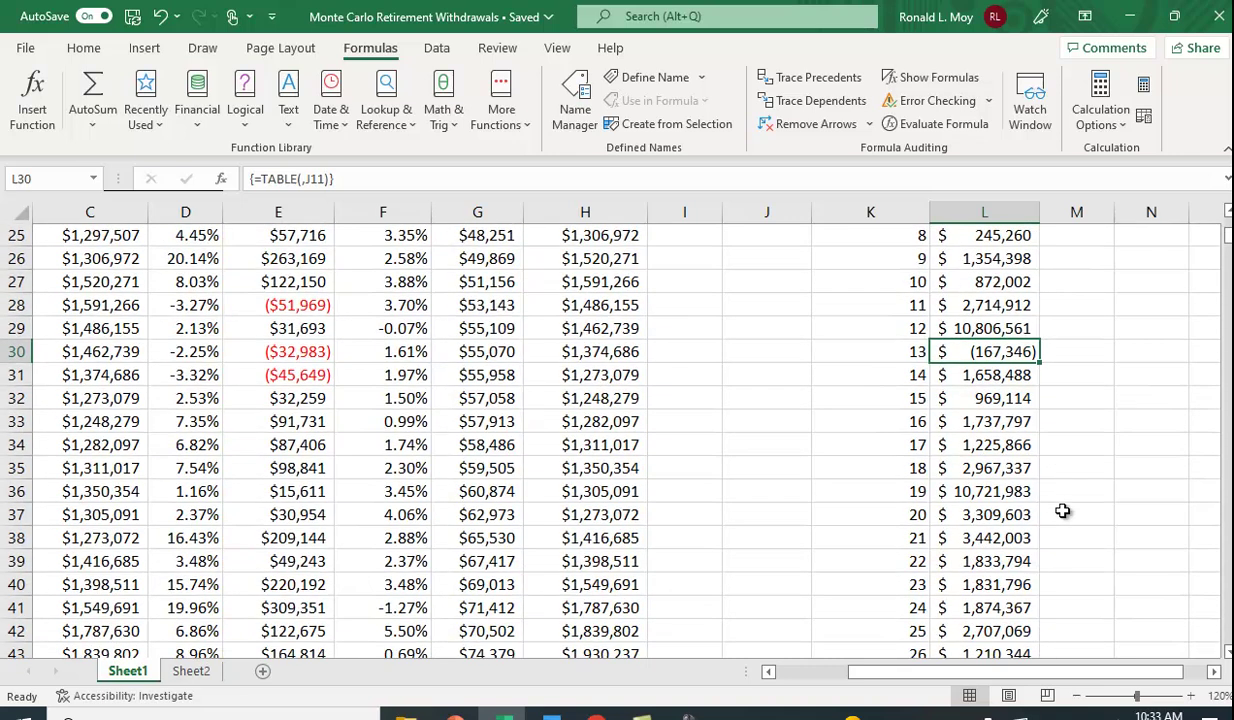
scroll(1088, 490, up, 4)
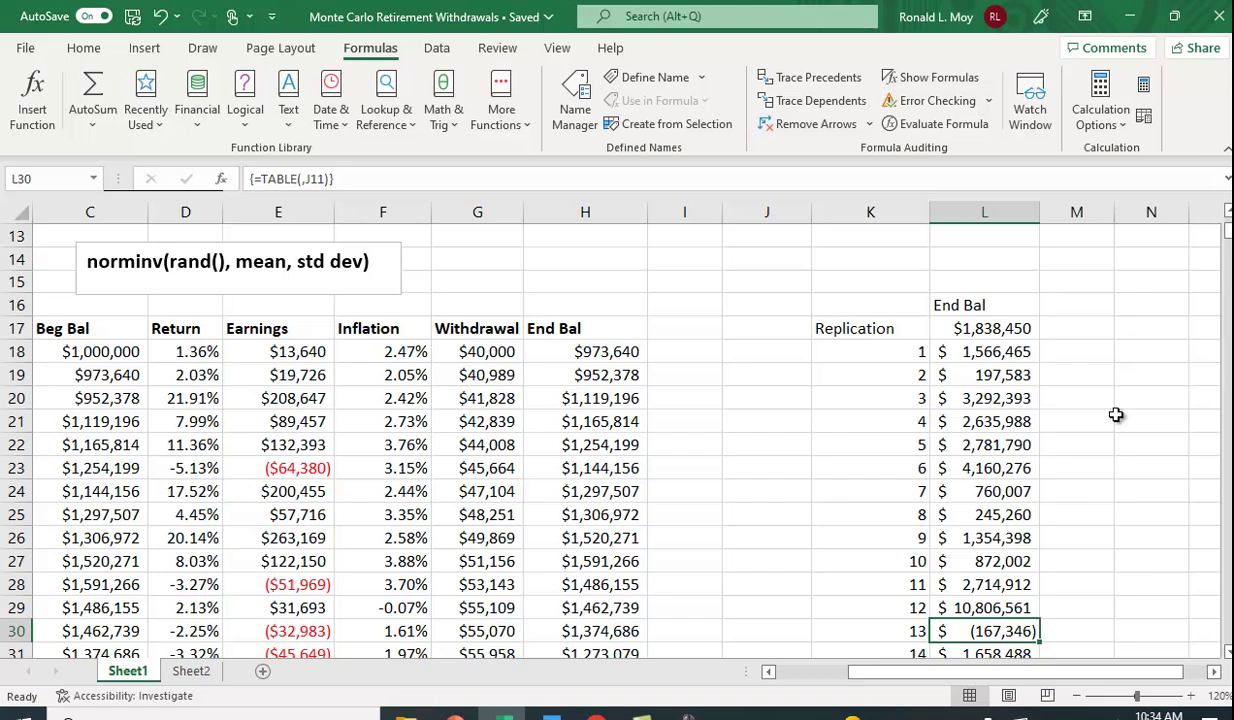
scroll(1116, 414, up, 5)
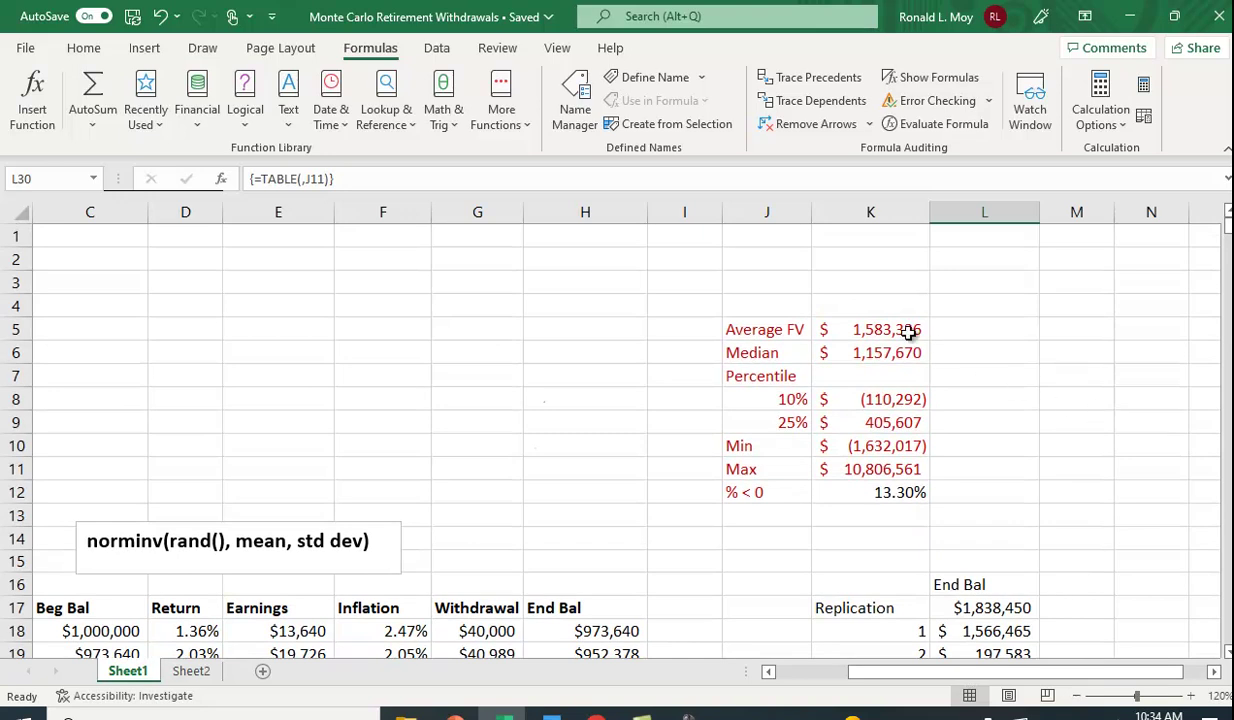
click(906, 330)
scroll(1080, 460, down, 2)
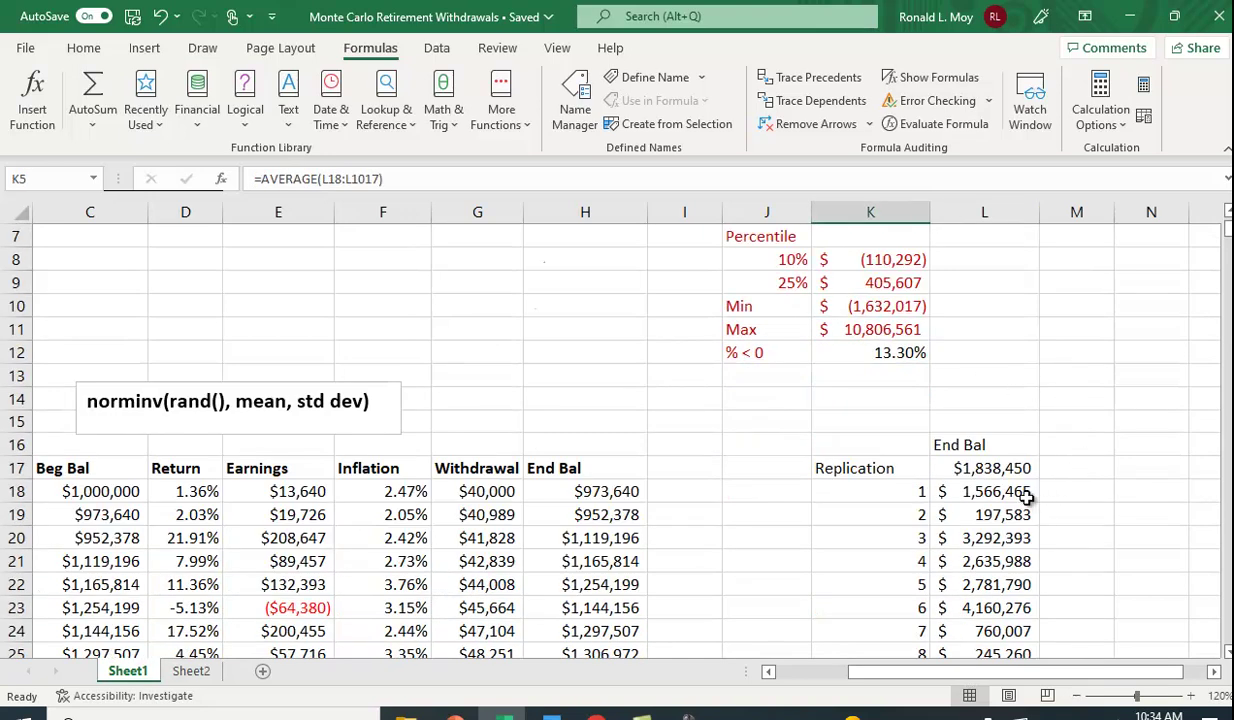
click(985, 486)
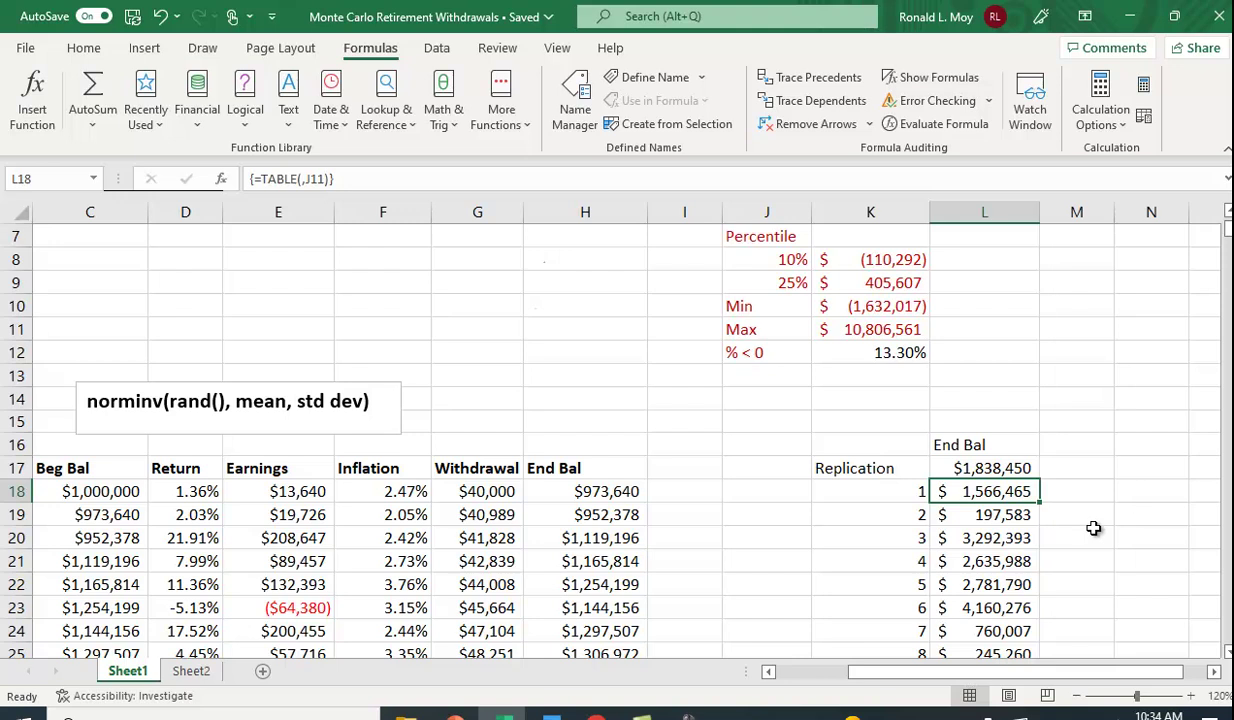
scroll(1049, 572, up, 2)
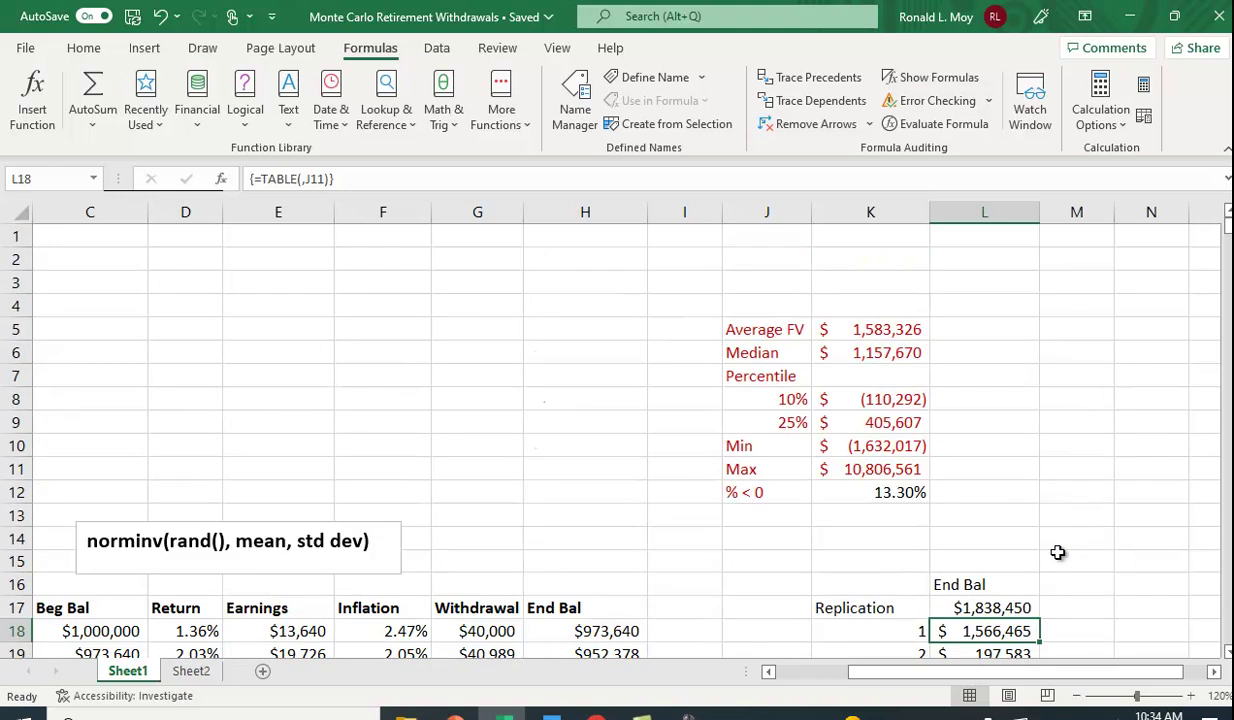
click(892, 333)
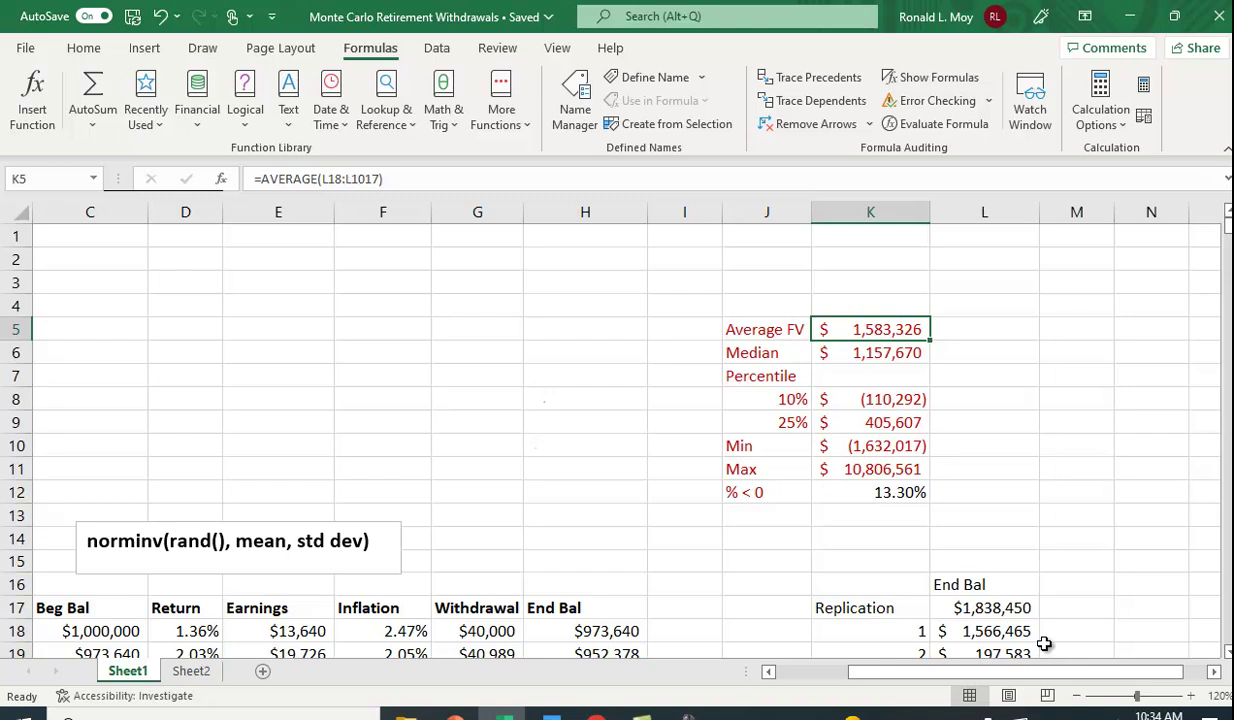
click(862, 354)
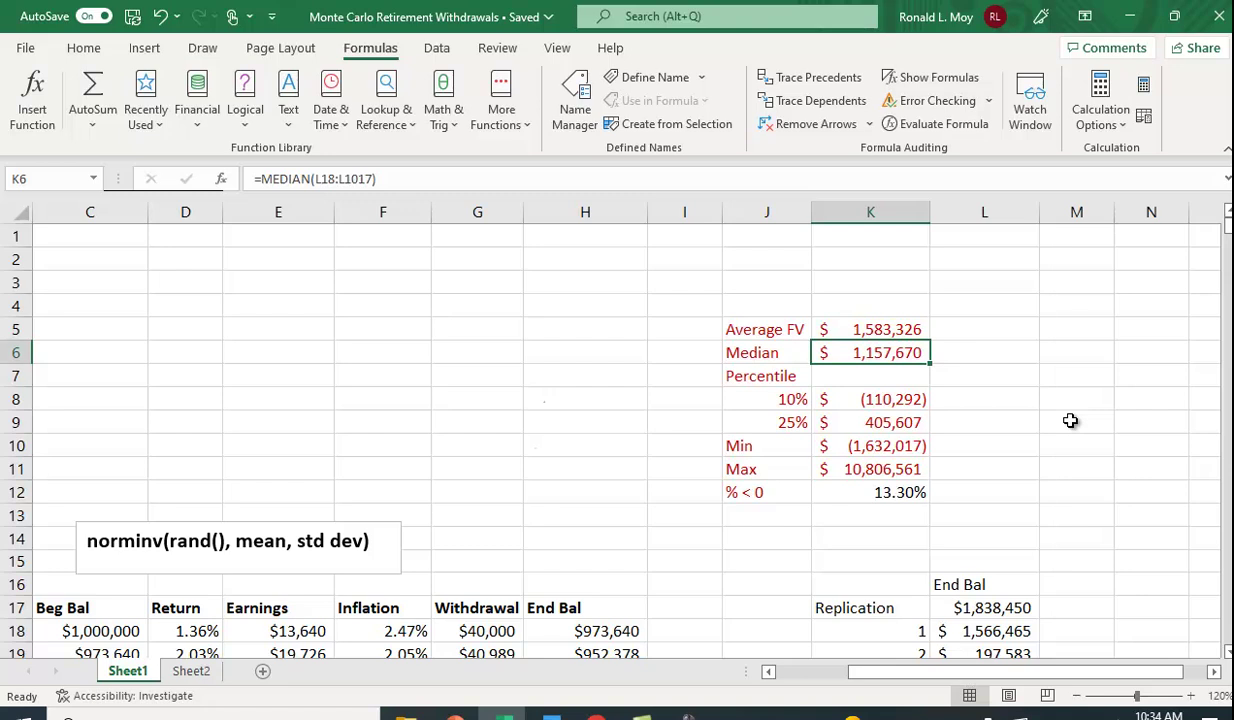
click(871, 392)
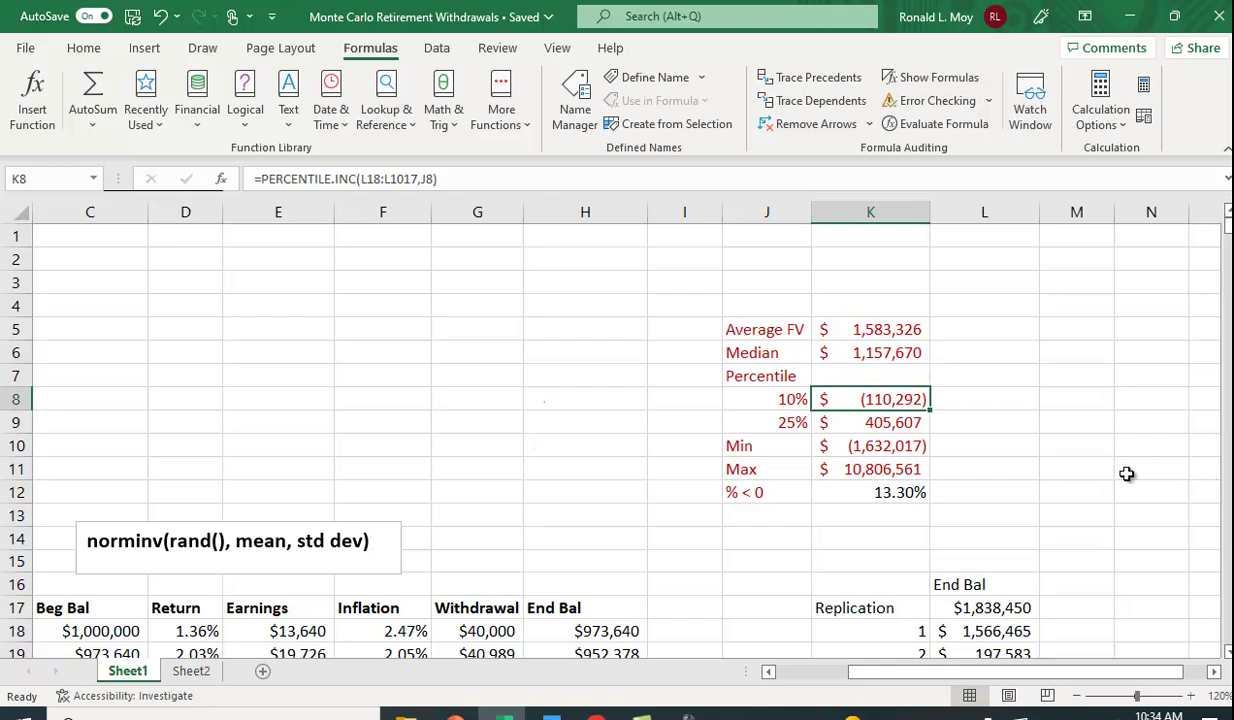
click(866, 418)
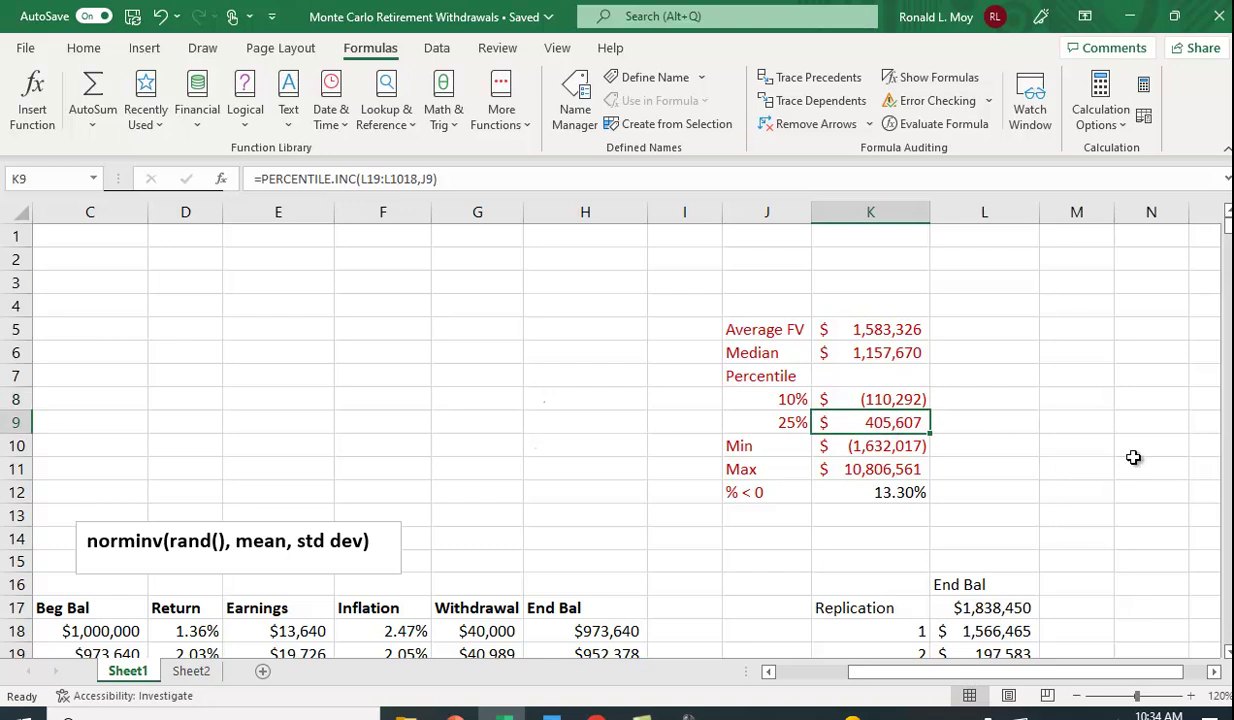
click(865, 443)
click(880, 467)
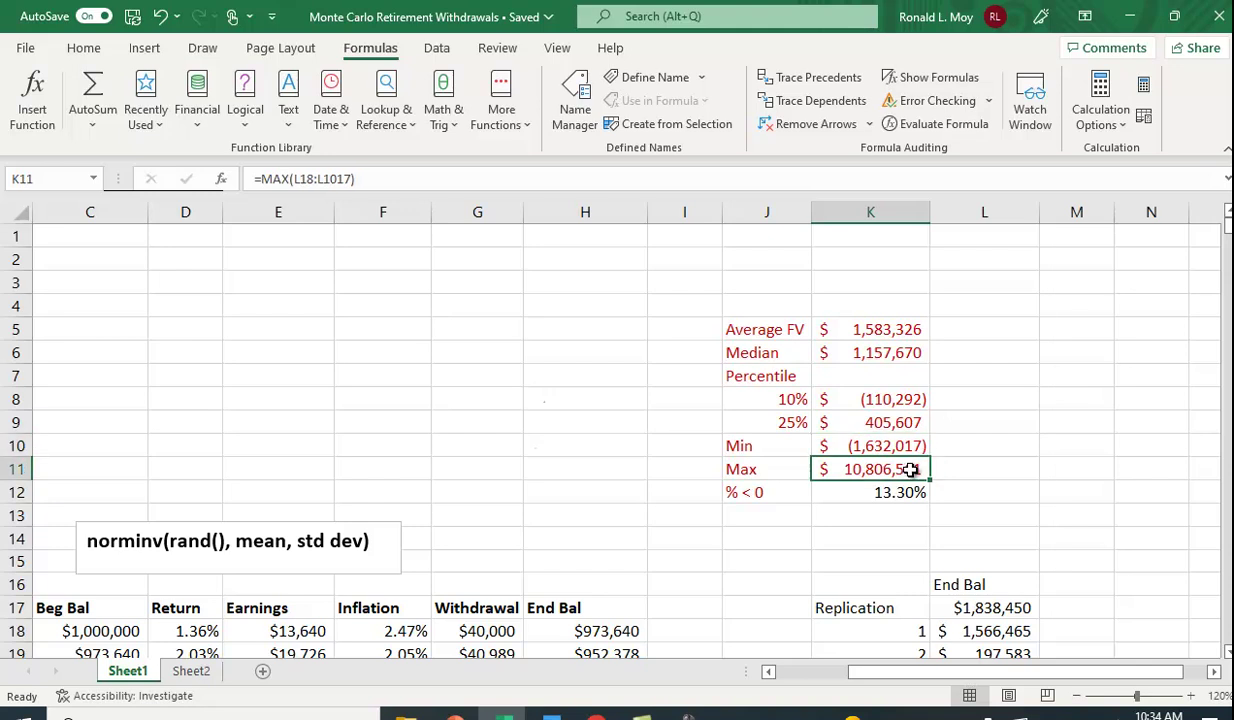
scroll(1012, 590, down, 3)
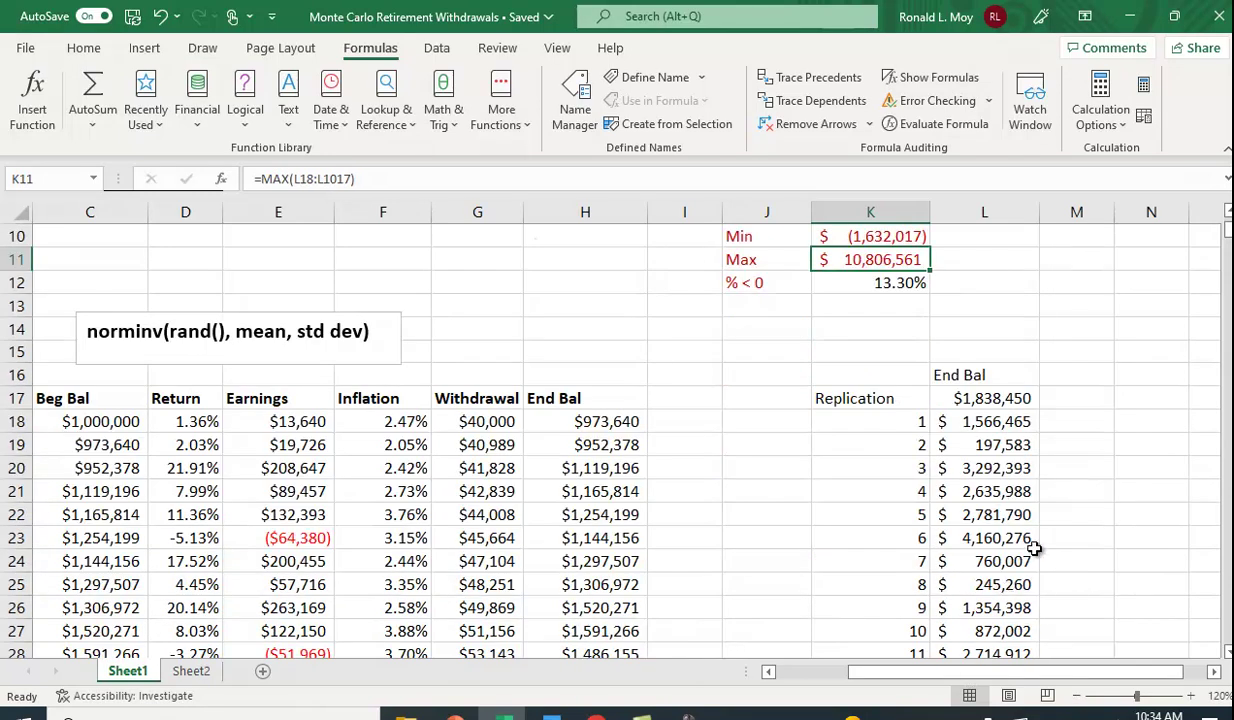
scroll(1035, 548, up, 2)
click(900, 422)
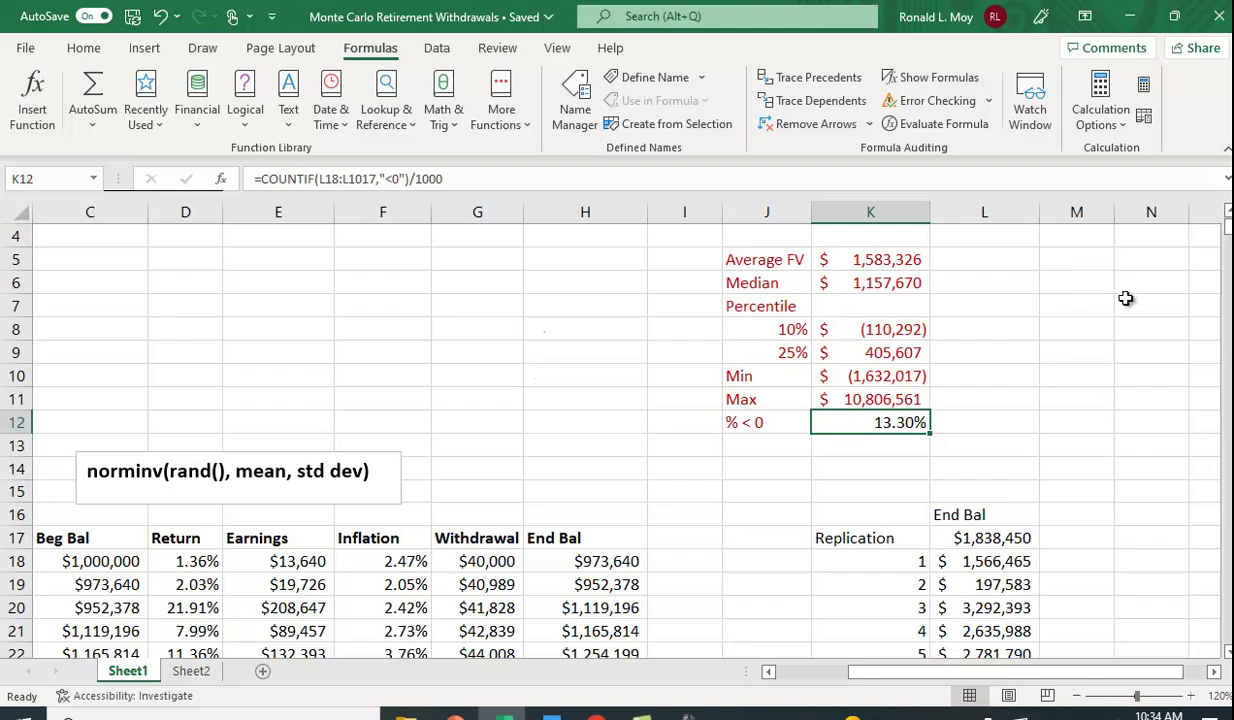
Step: Rerun the simulation seven times at the current withdrawal rate
click(1145, 88)
click(1145, 88)
click(1145, 88)
click(1145, 88)
click(1145, 88)
click(1145, 88)
click(1145, 88)
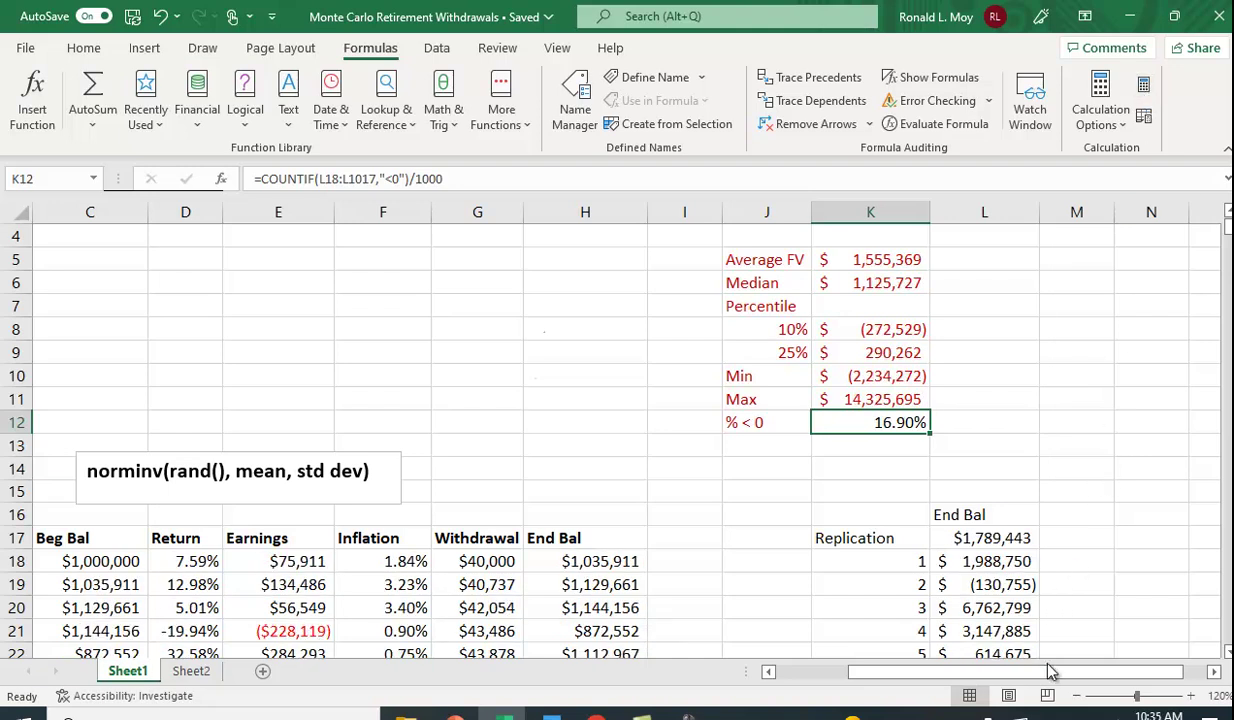
drag(1030, 672, 910, 672)
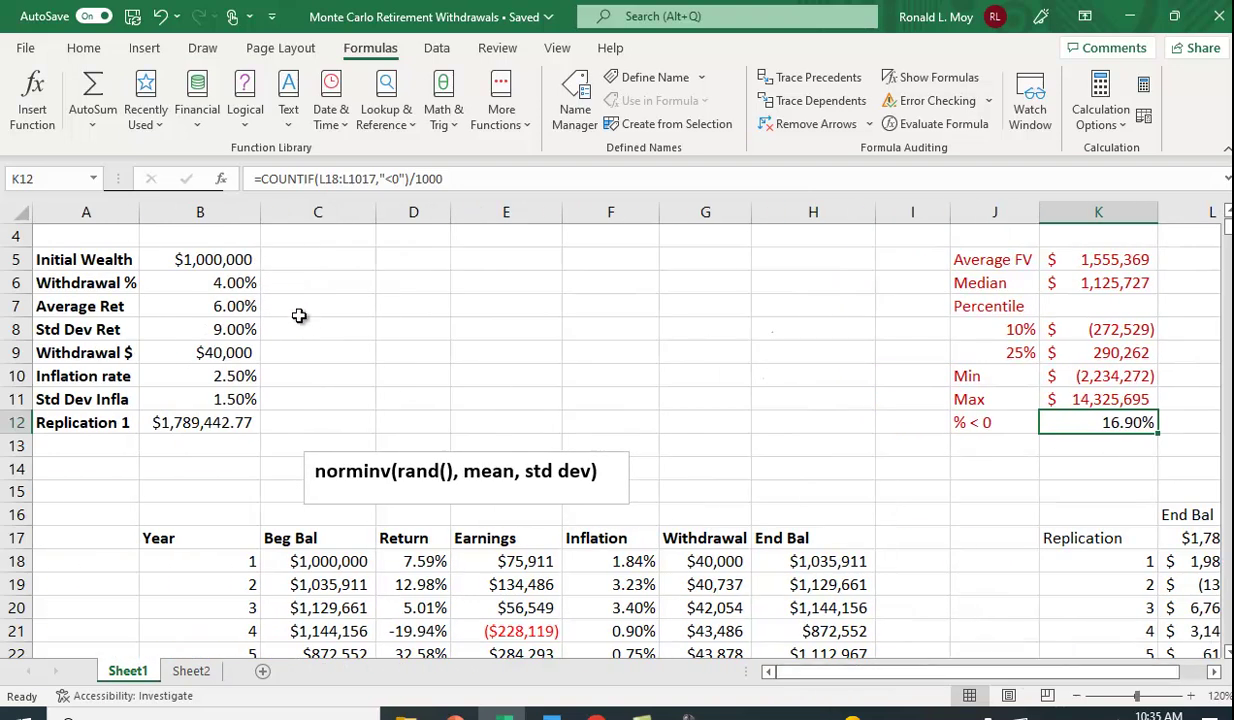
Step: Set the Withdrawal % in B6 to 3.50%
click(242, 283)
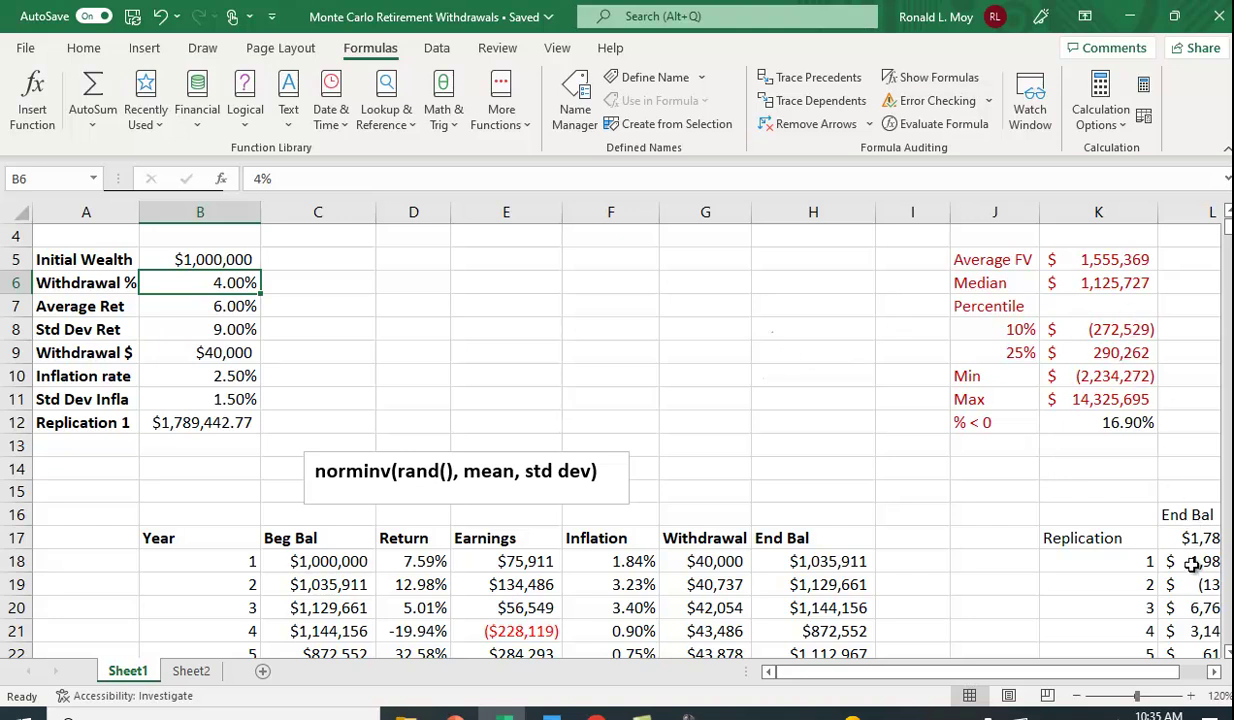
text(3.5)
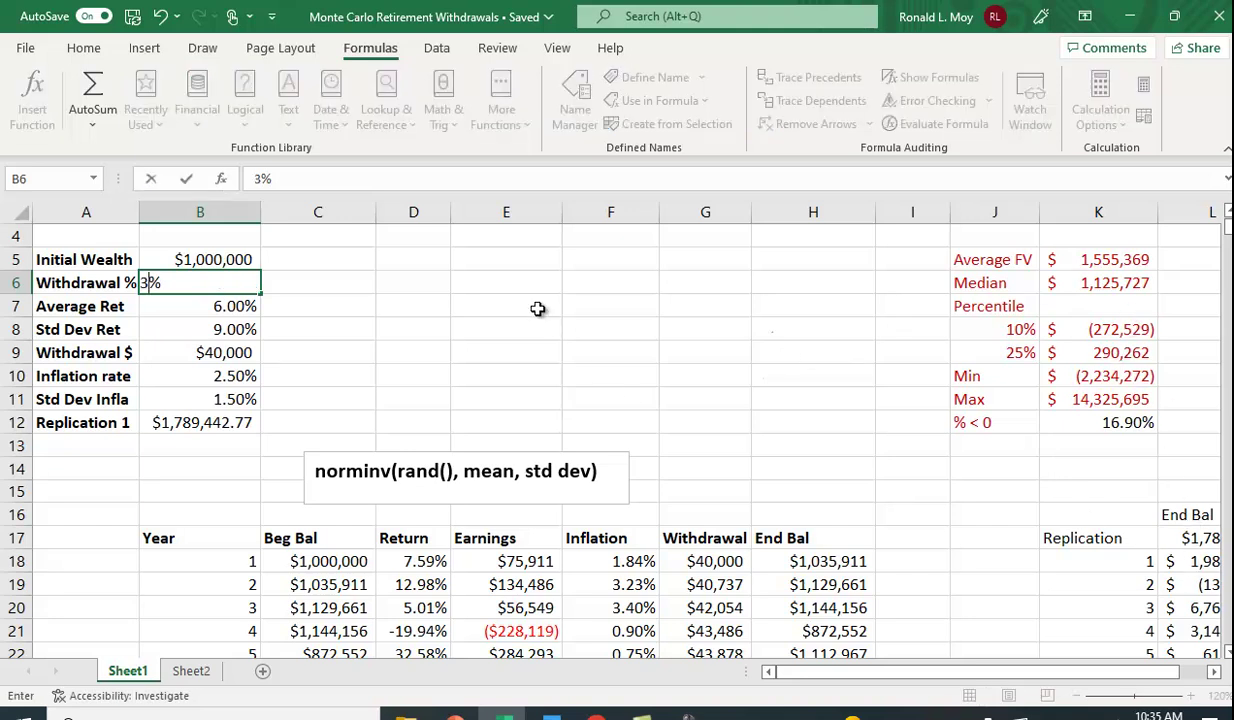
key(Return)
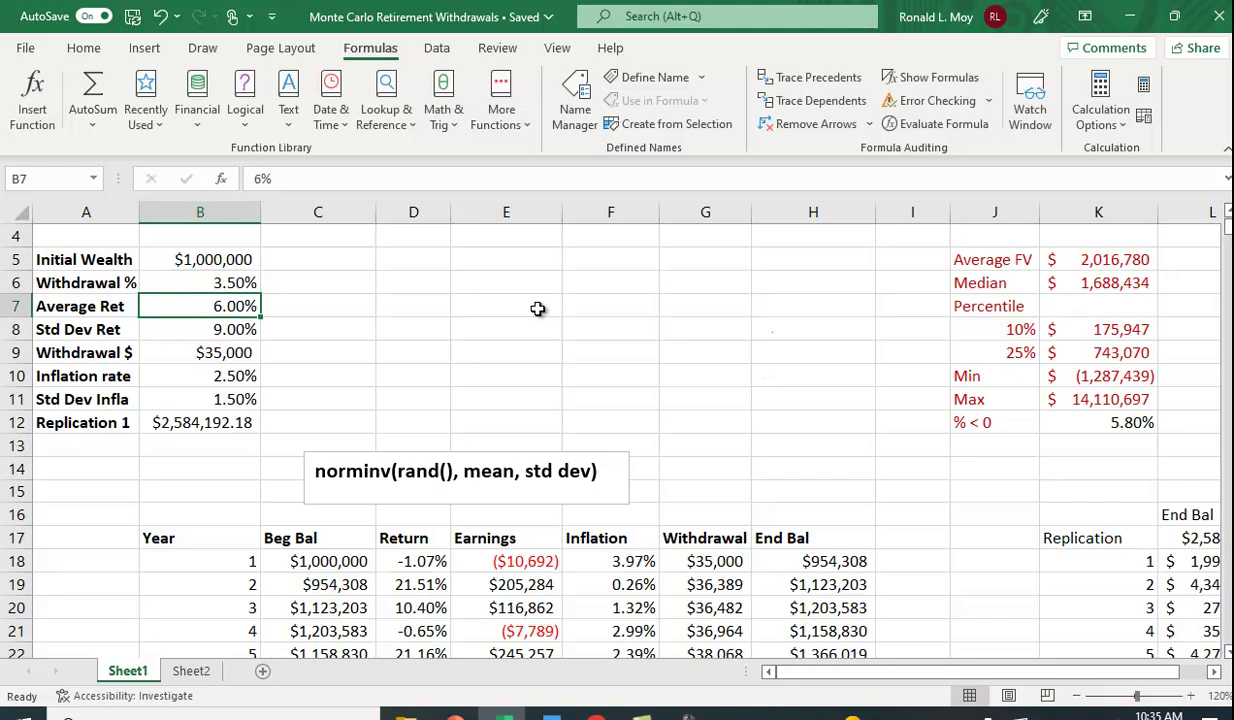
Step: Rerun the 3.50% model eight times, reaching 5.20% below zero and average FV $2,181,609
click(1144, 88)
click(1144, 88)
click(1144, 88)
click(1144, 88)
click(1144, 88)
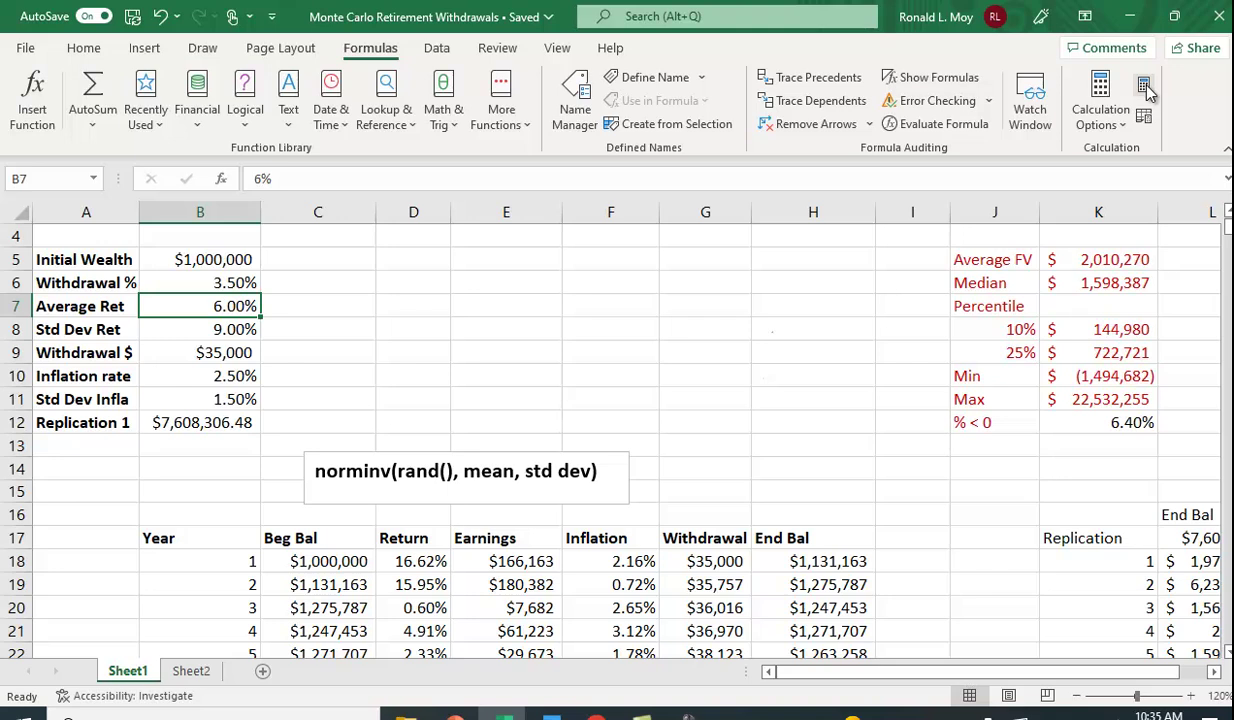
click(1144, 88)
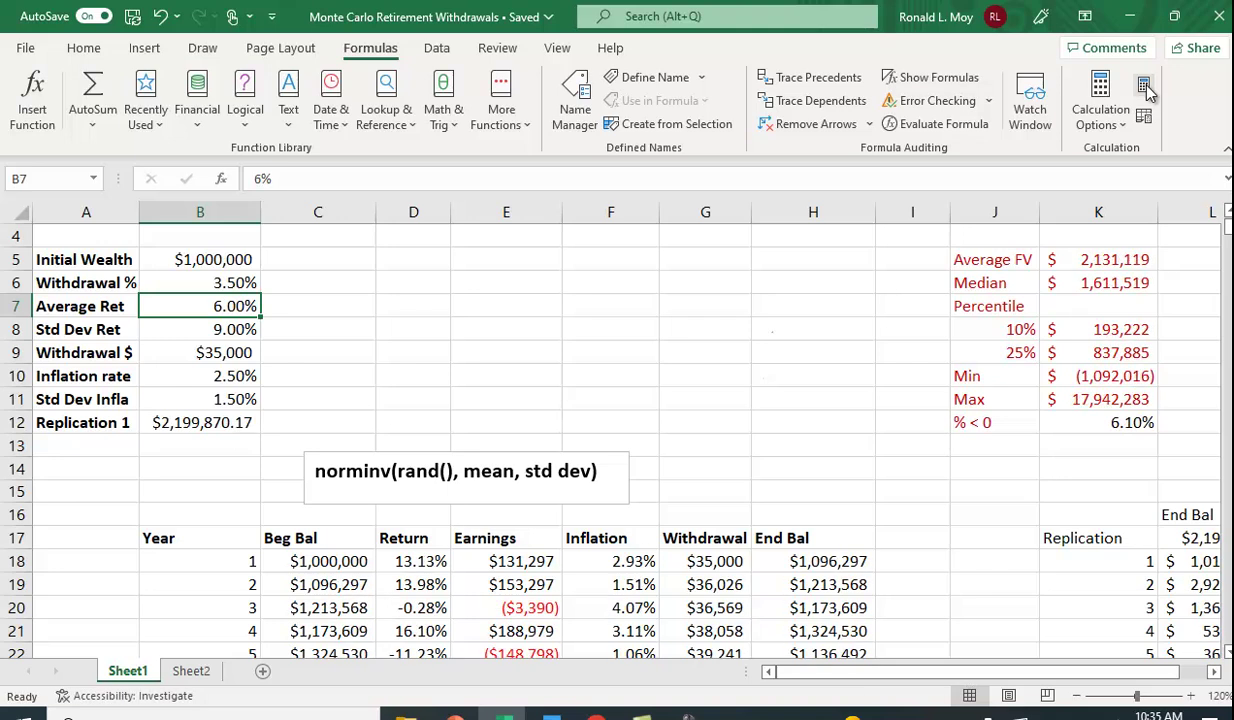
click(1144, 88)
click(1144, 88)
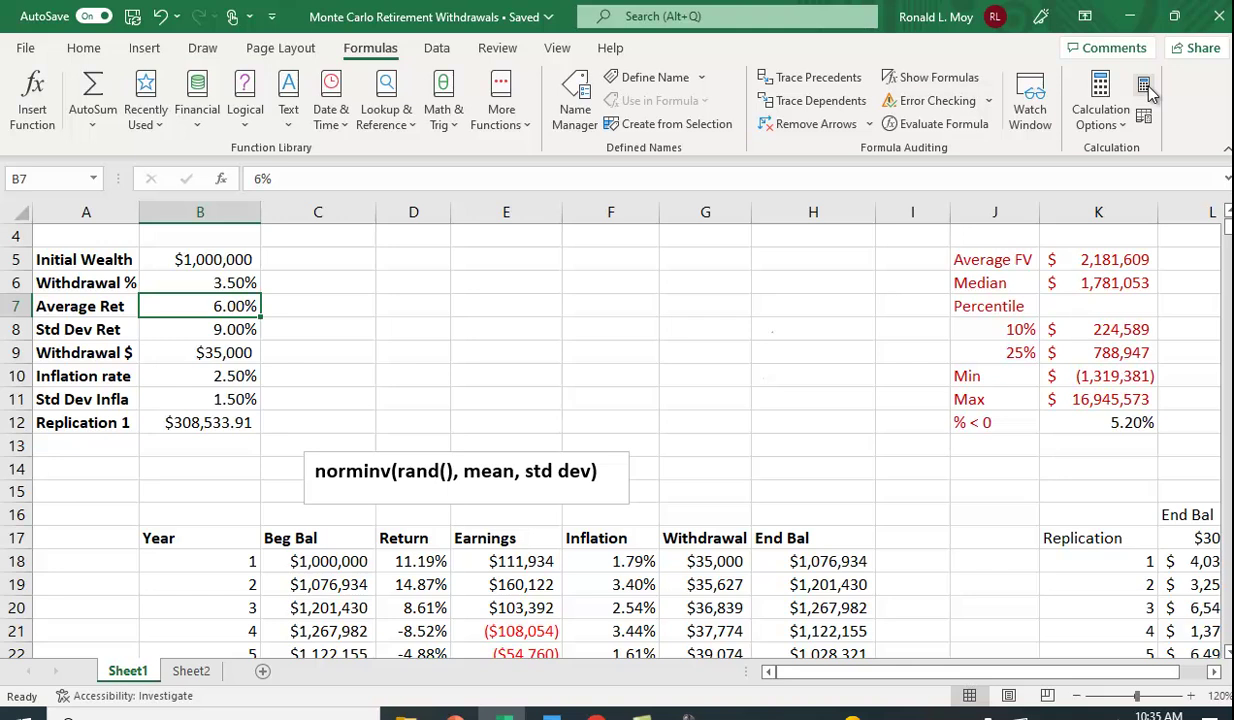
Step: Set the Withdrawal % in B6 to 5%
click(232, 281)
text(5%)
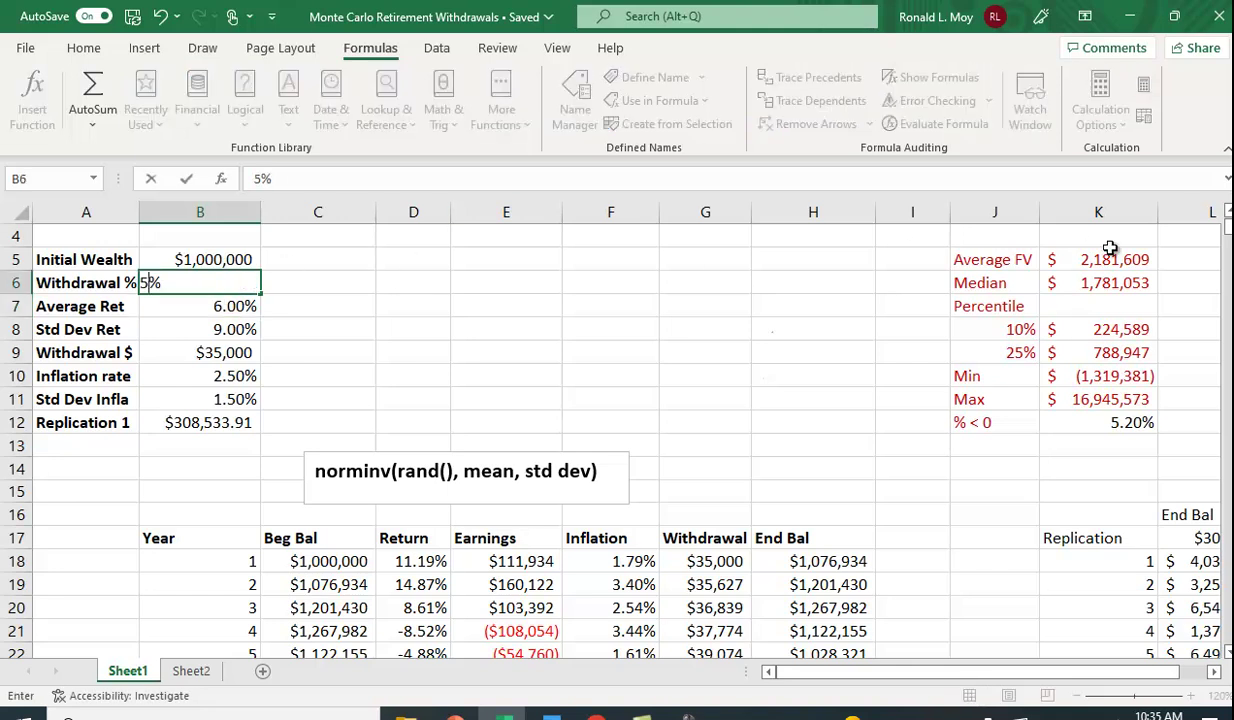
key(Return)
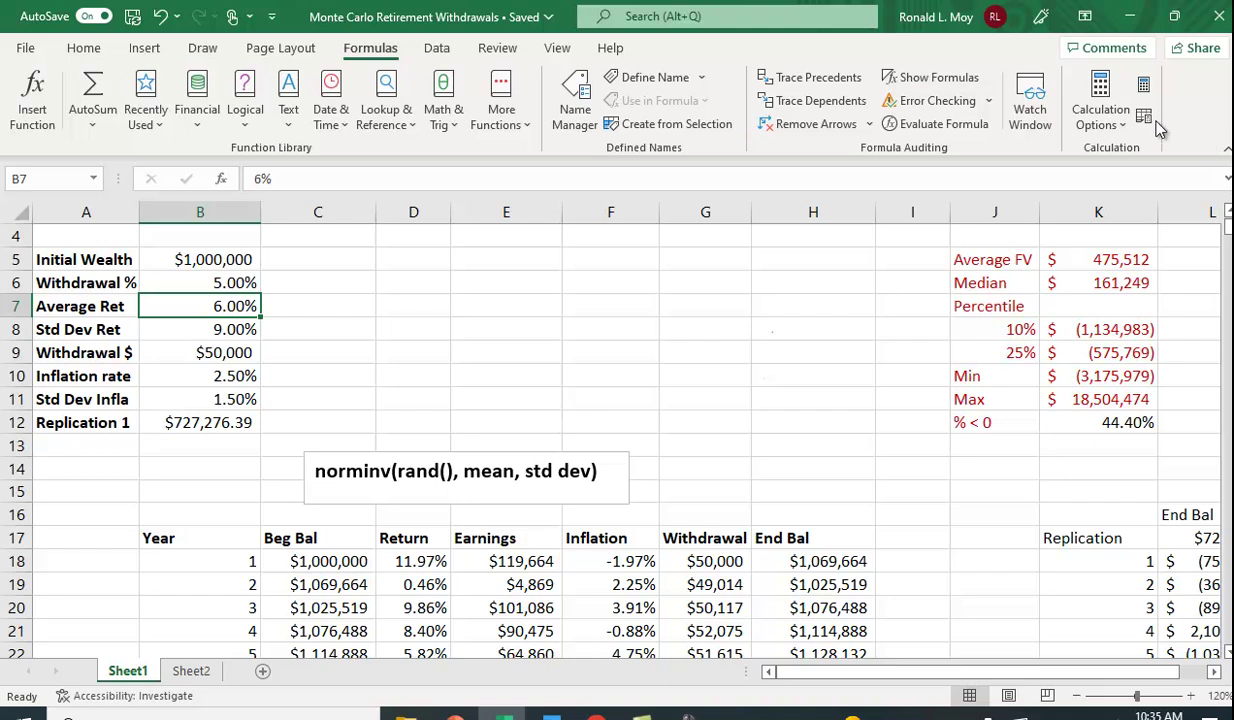
Step: Rerun the 5% model seven times, ending with 43.60% below zero and average FV $503,711
click(1145, 87)
click(1145, 87)
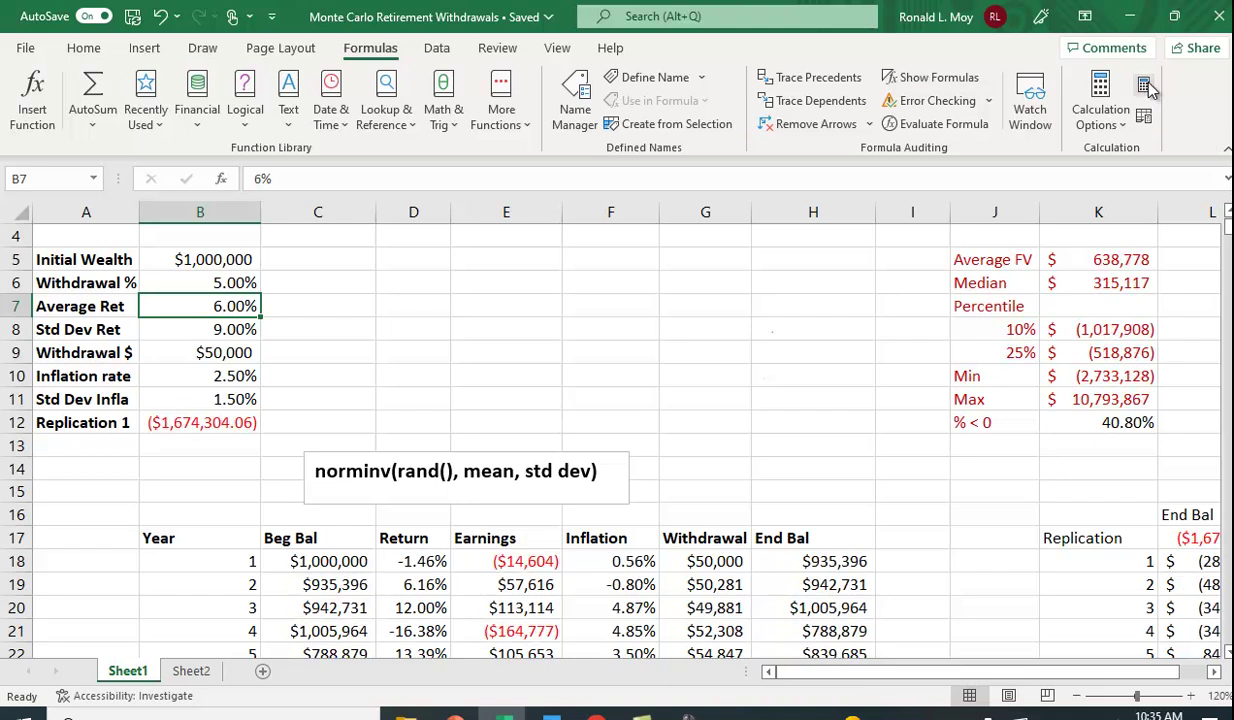
click(1145, 87)
click(1145, 87)
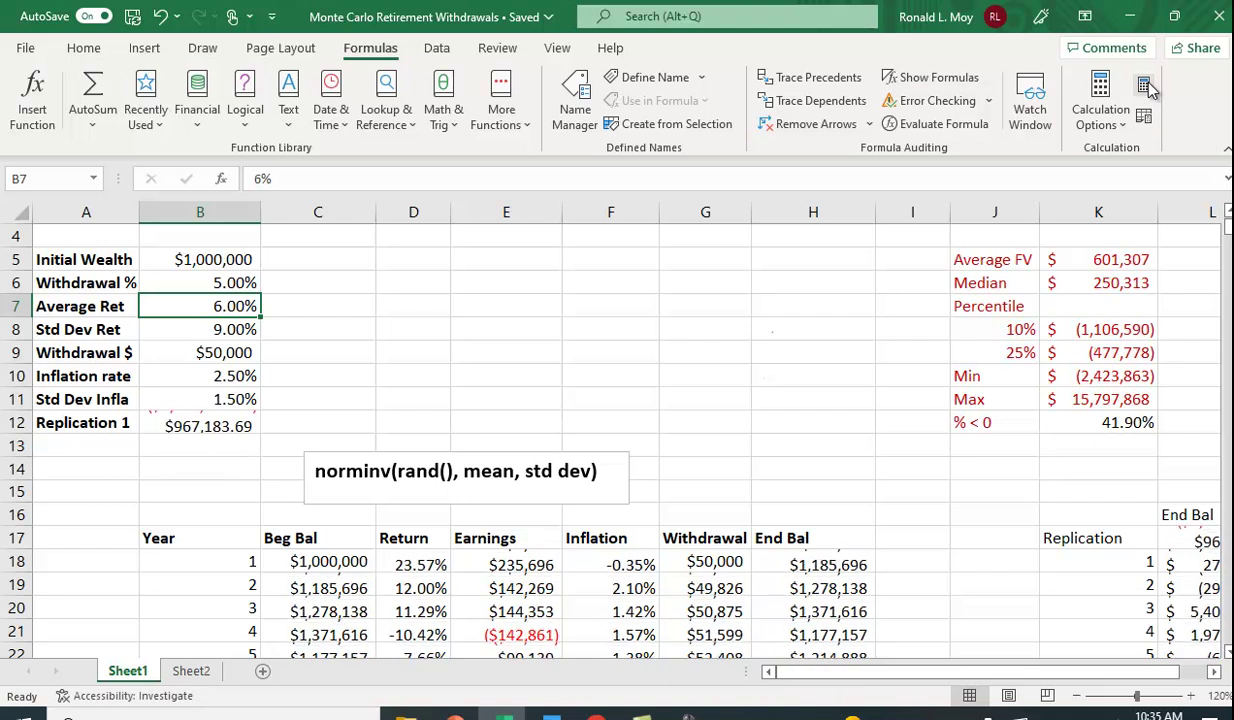
click(1148, 88)
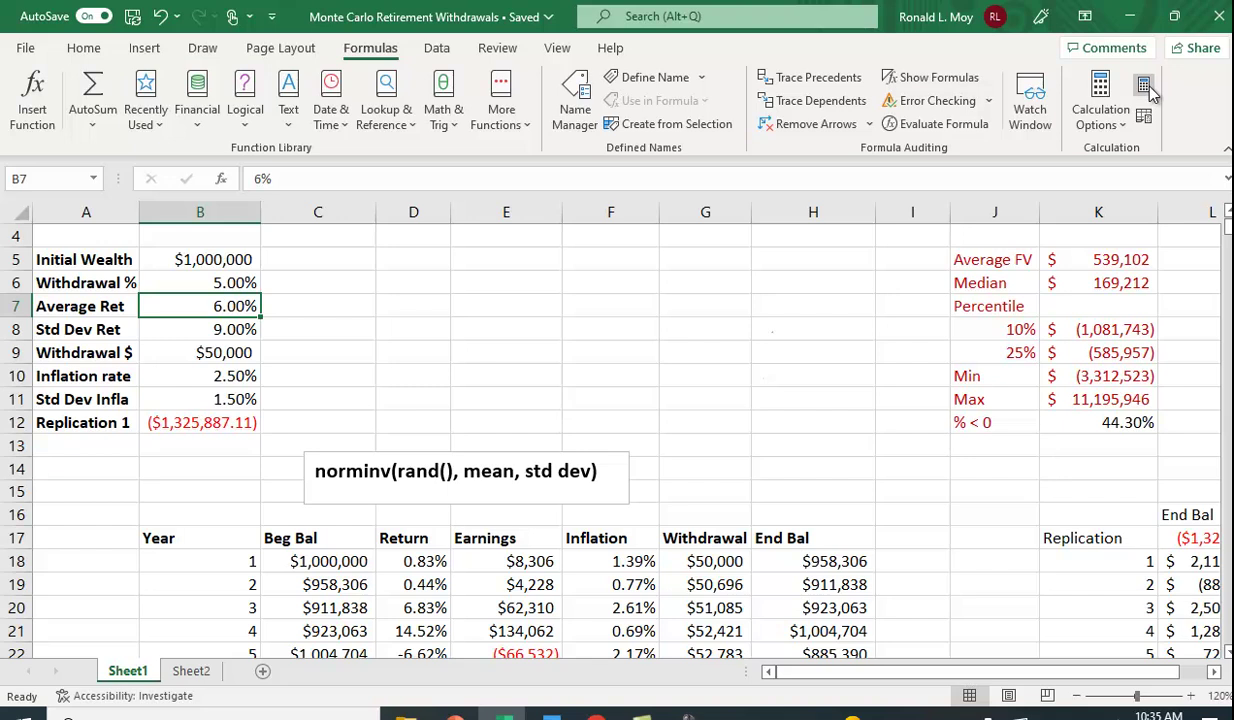
click(1148, 88)
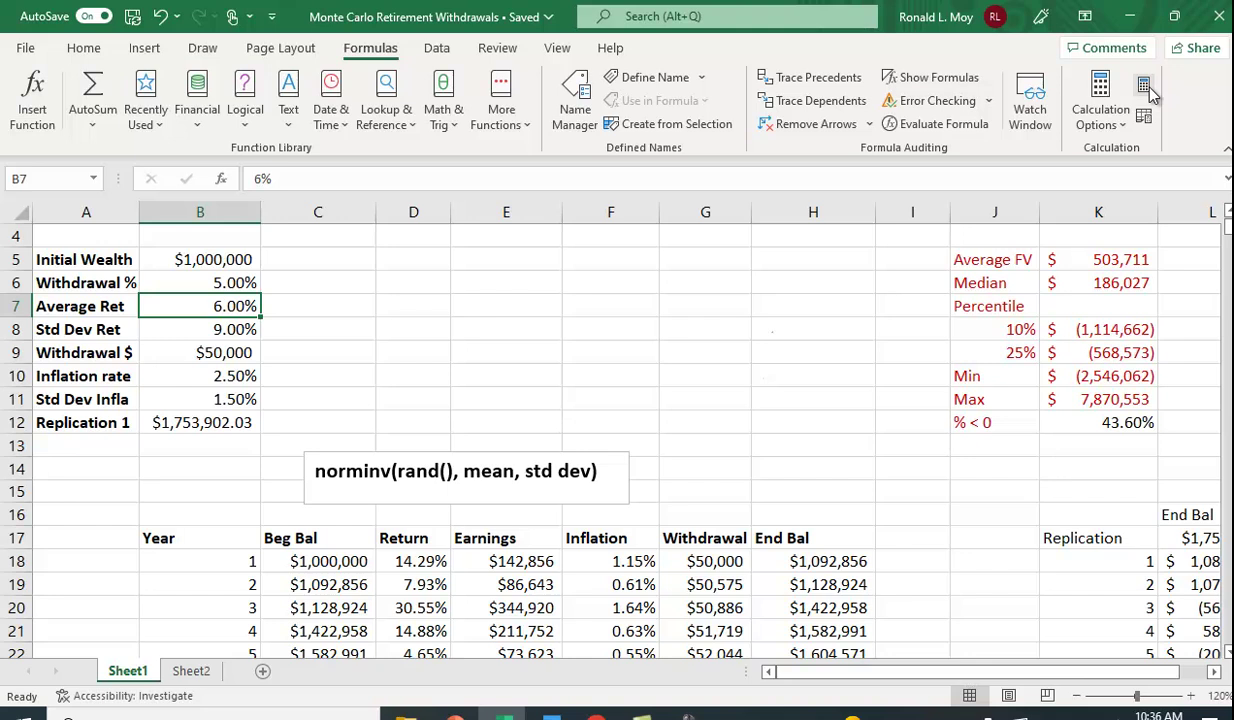
click(1148, 88)
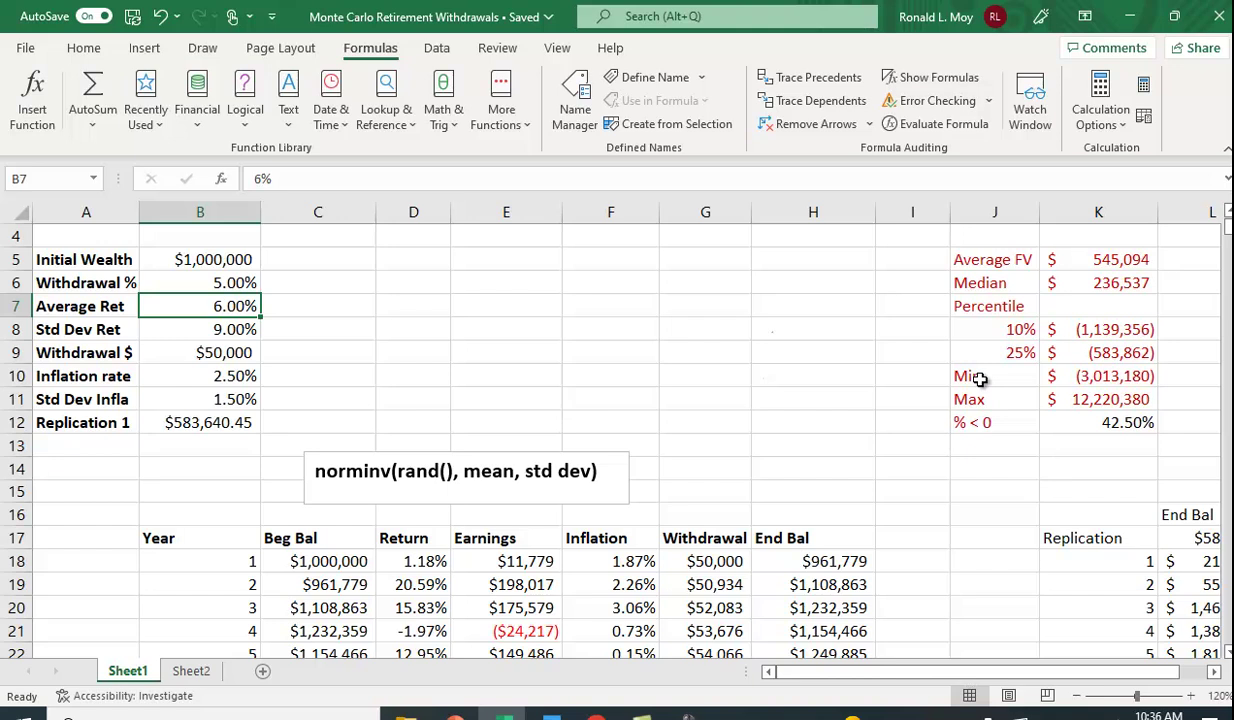
Step: Set the average return in B7 to 7.50% and recalculate the simulation
text(7.5)
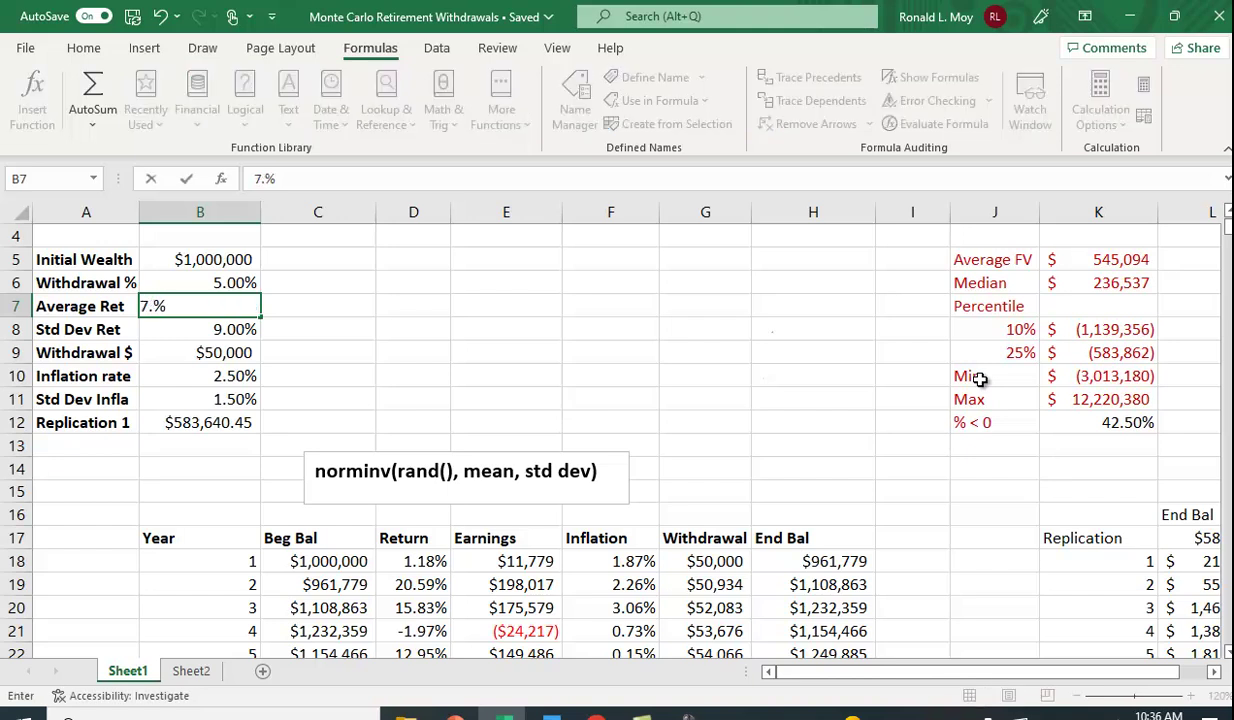
key(Return)
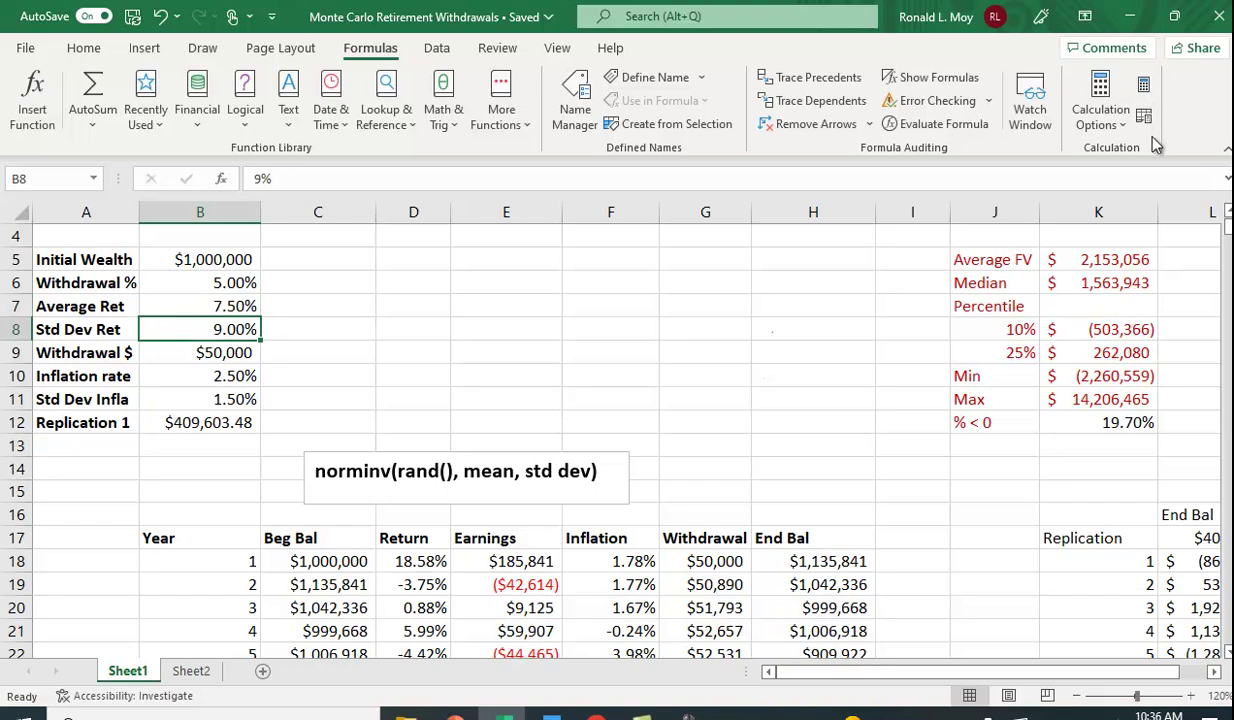
click(1144, 85)
click(1144, 85)
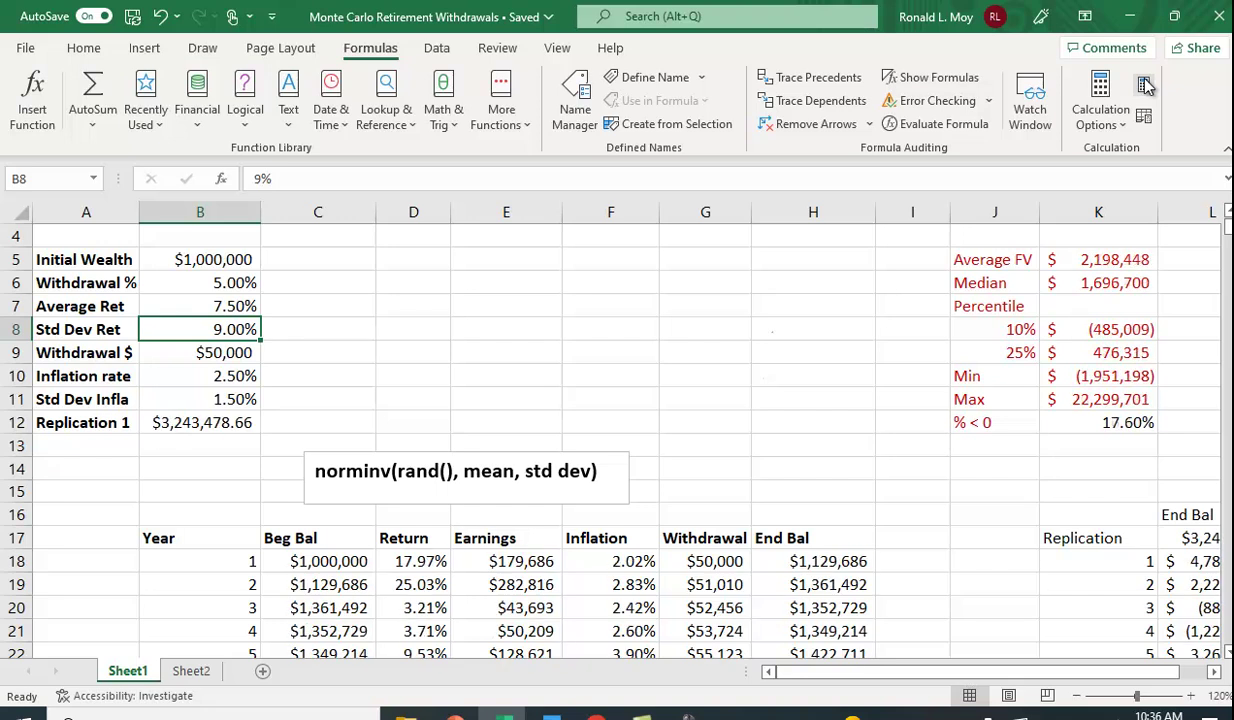
click(1144, 85)
click(1144, 85)
Step: Rerun the 7.50% model a few more times, then switch to Sheet2
click(1144, 85)
click(1144, 85)
click(1144, 85)
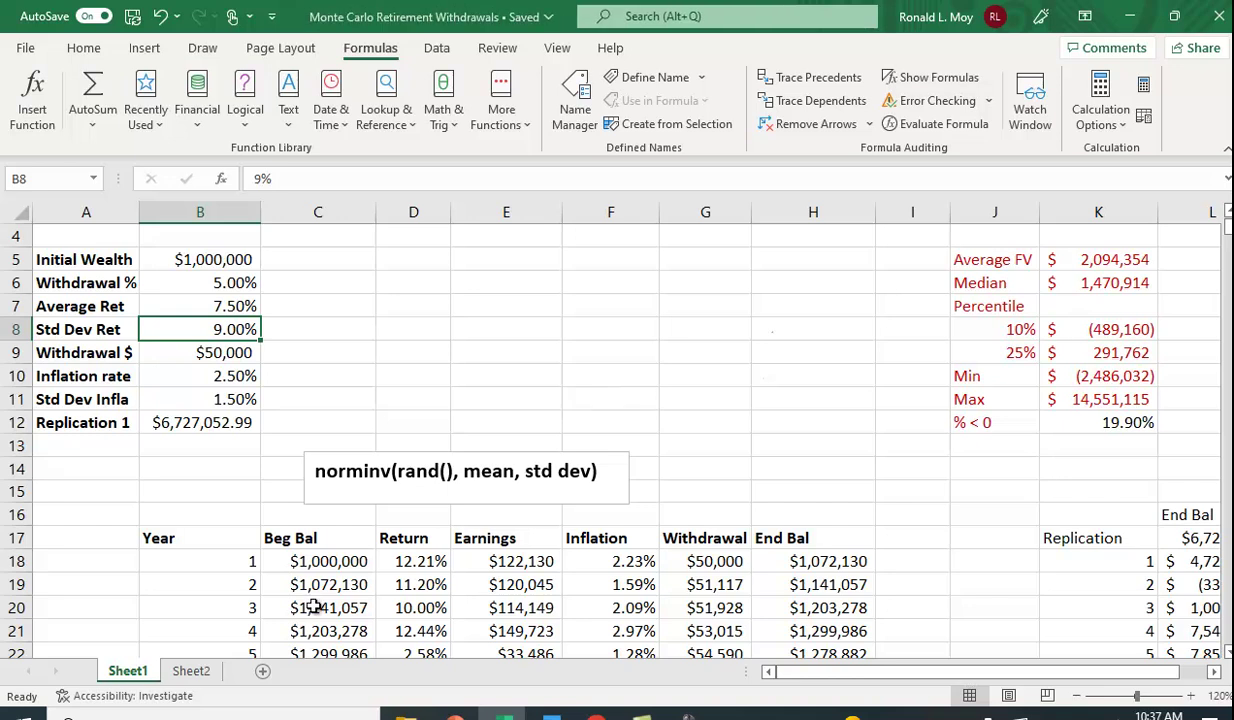
click(193, 672)
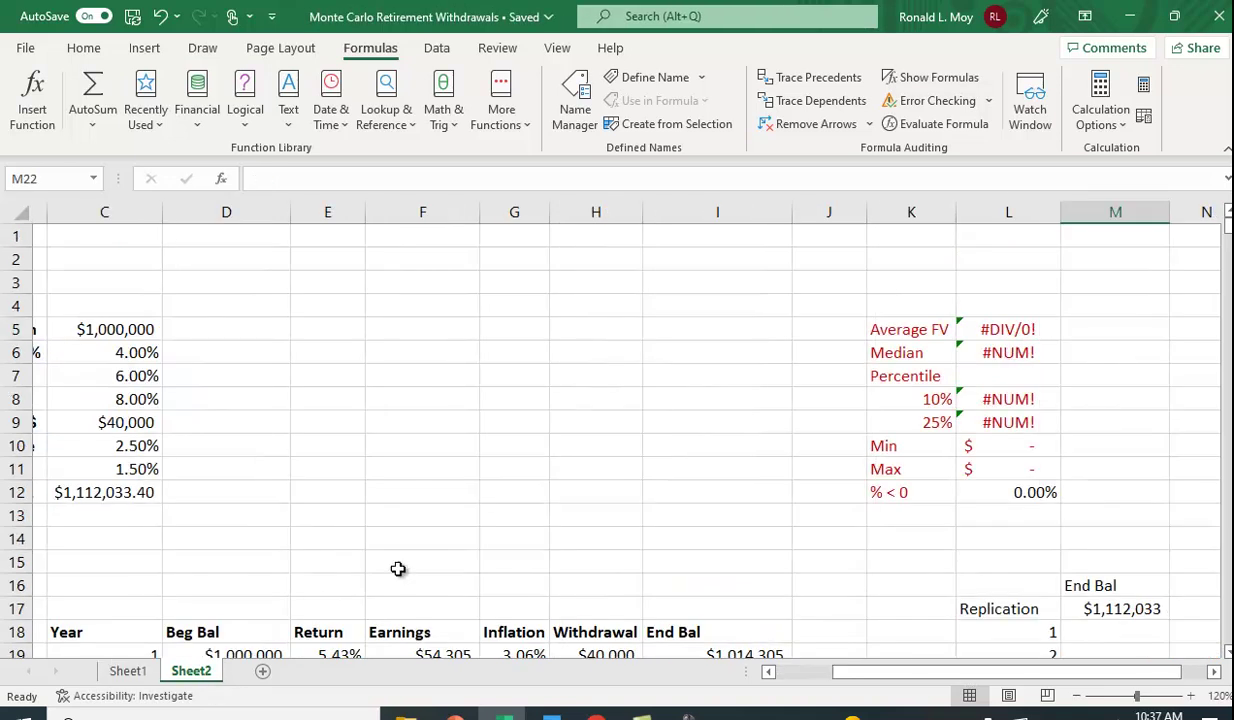
scroll(930, 587, down, 2)
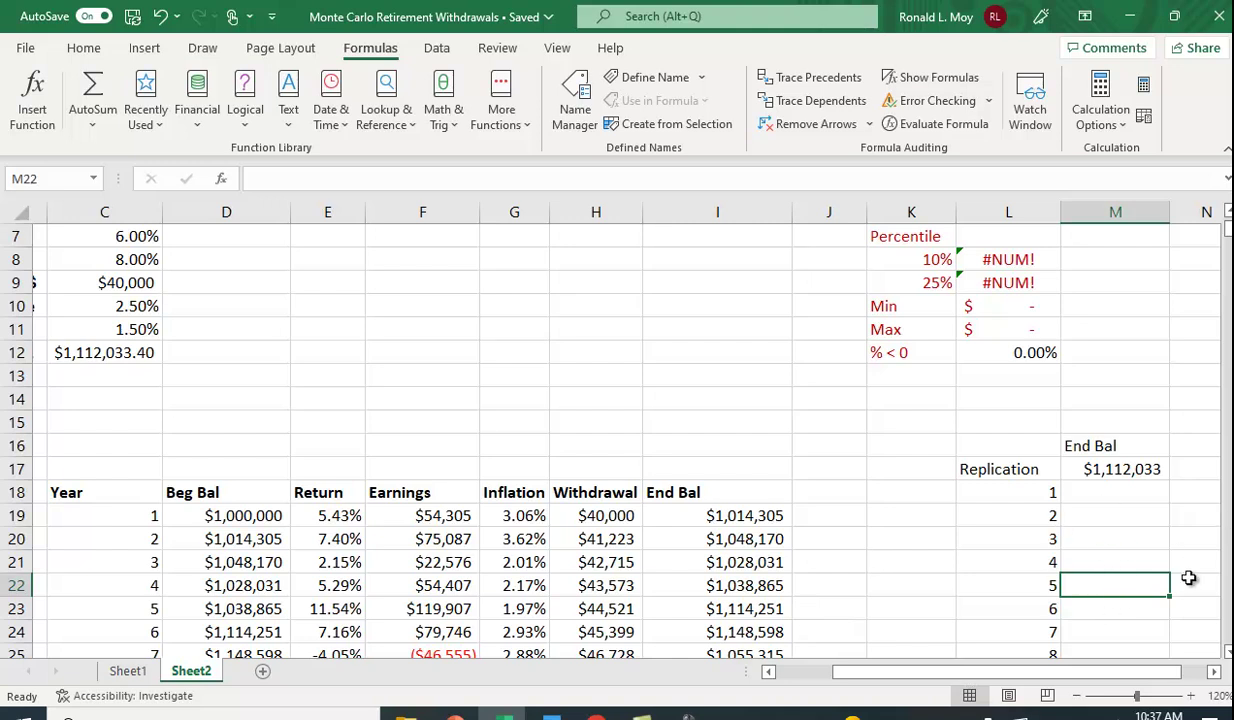
scroll(796, 541, up, 2)
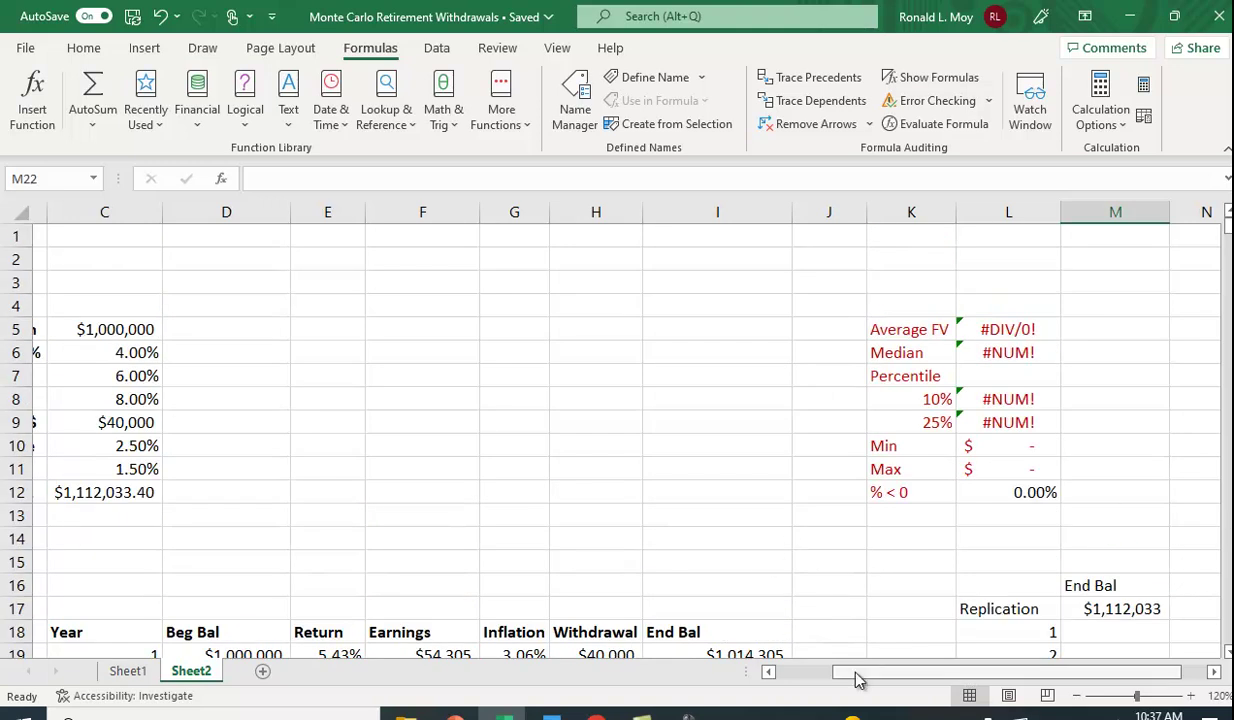
drag(908, 680, 850, 672)
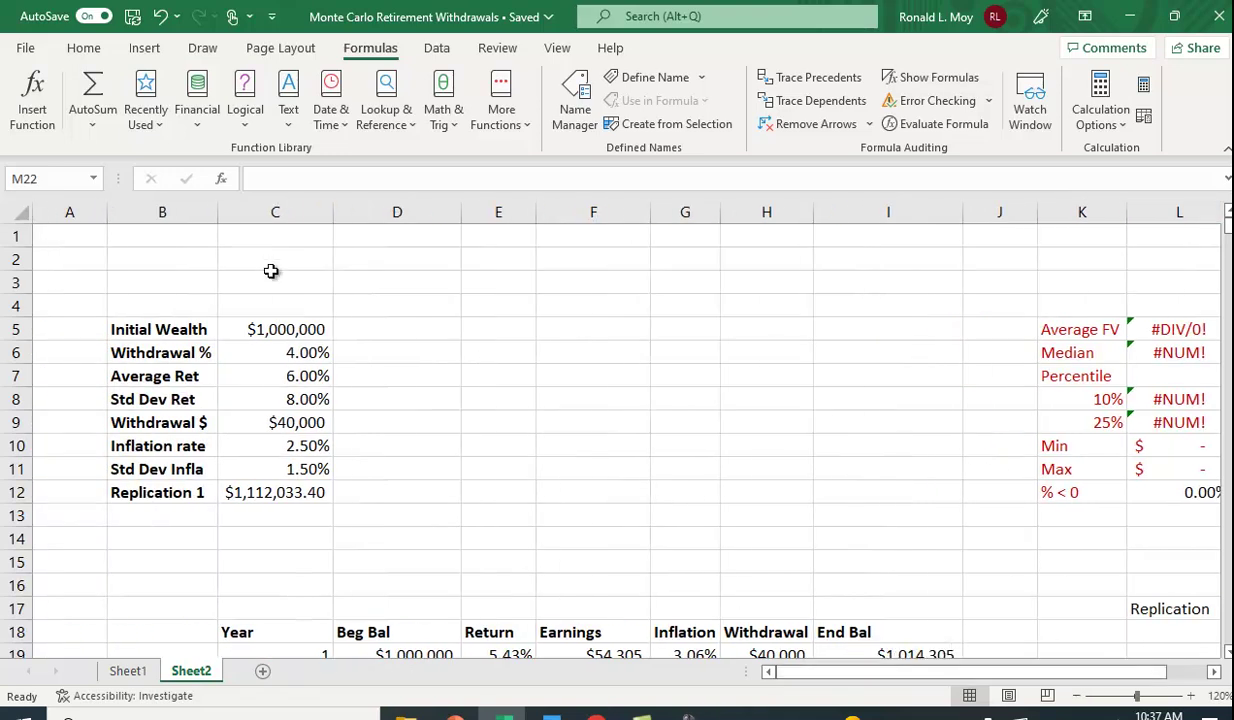
scroll(400, 425, down, 4)
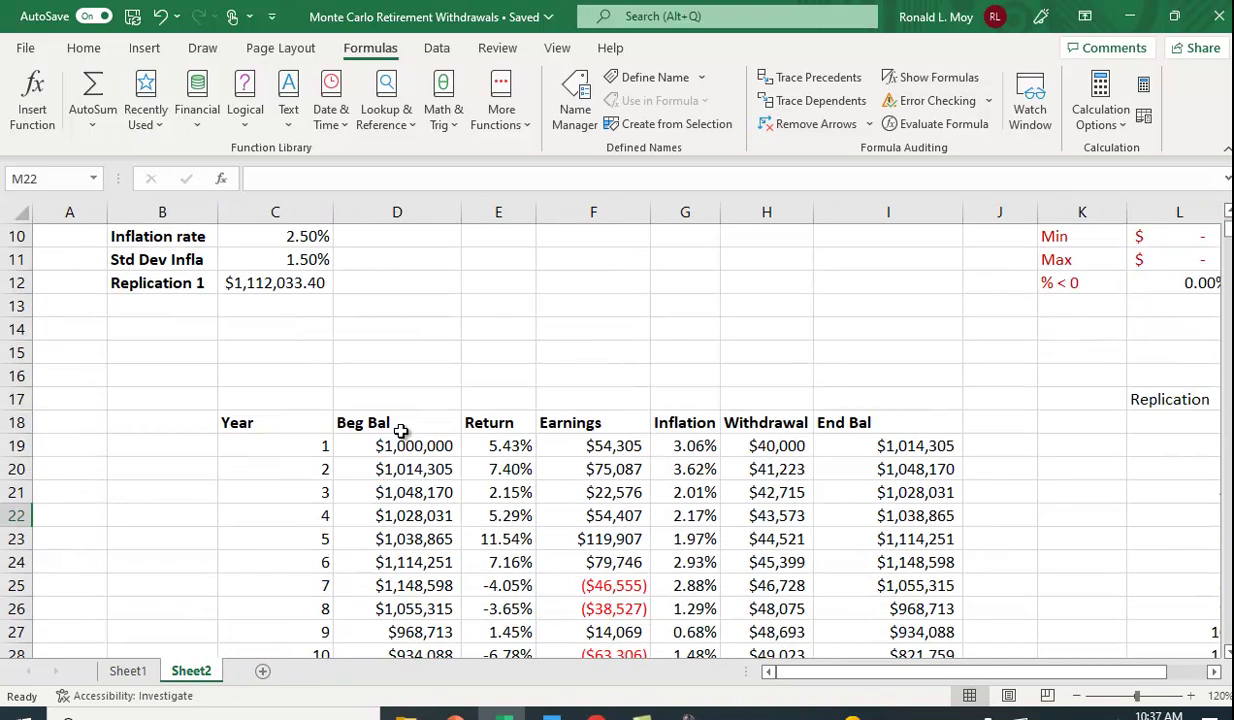
scroll(930, 548, up, 4)
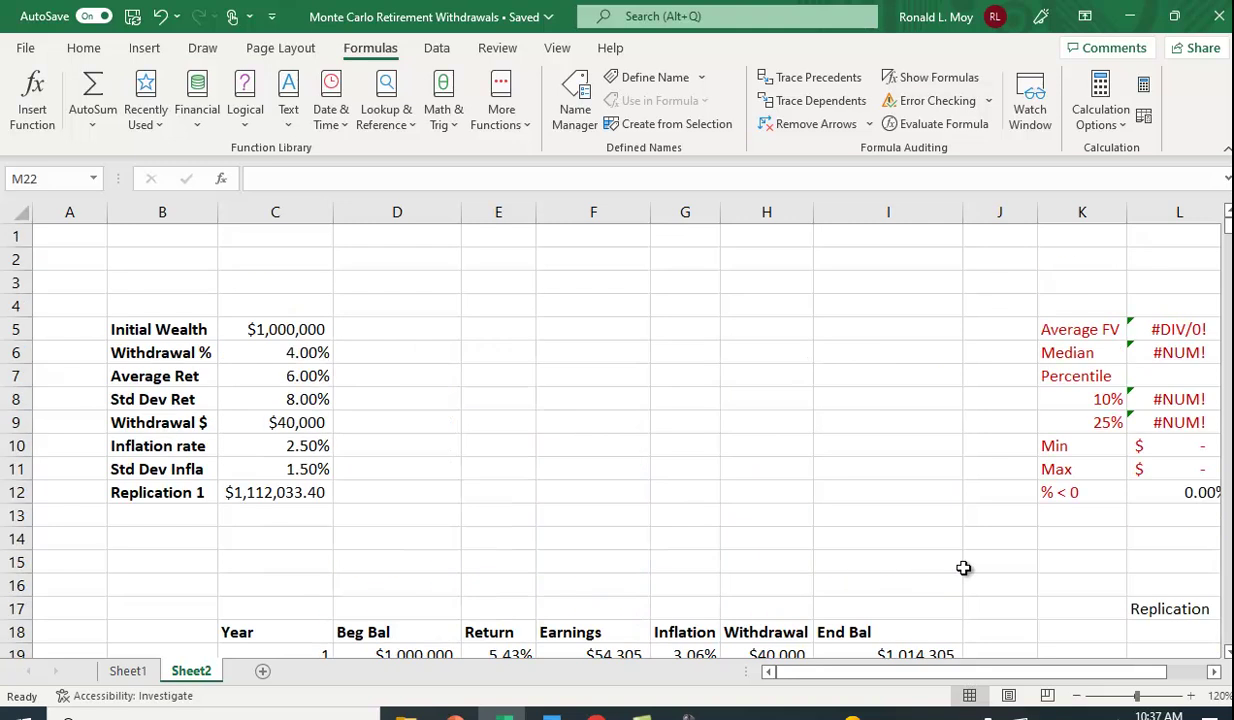
click(291, 495)
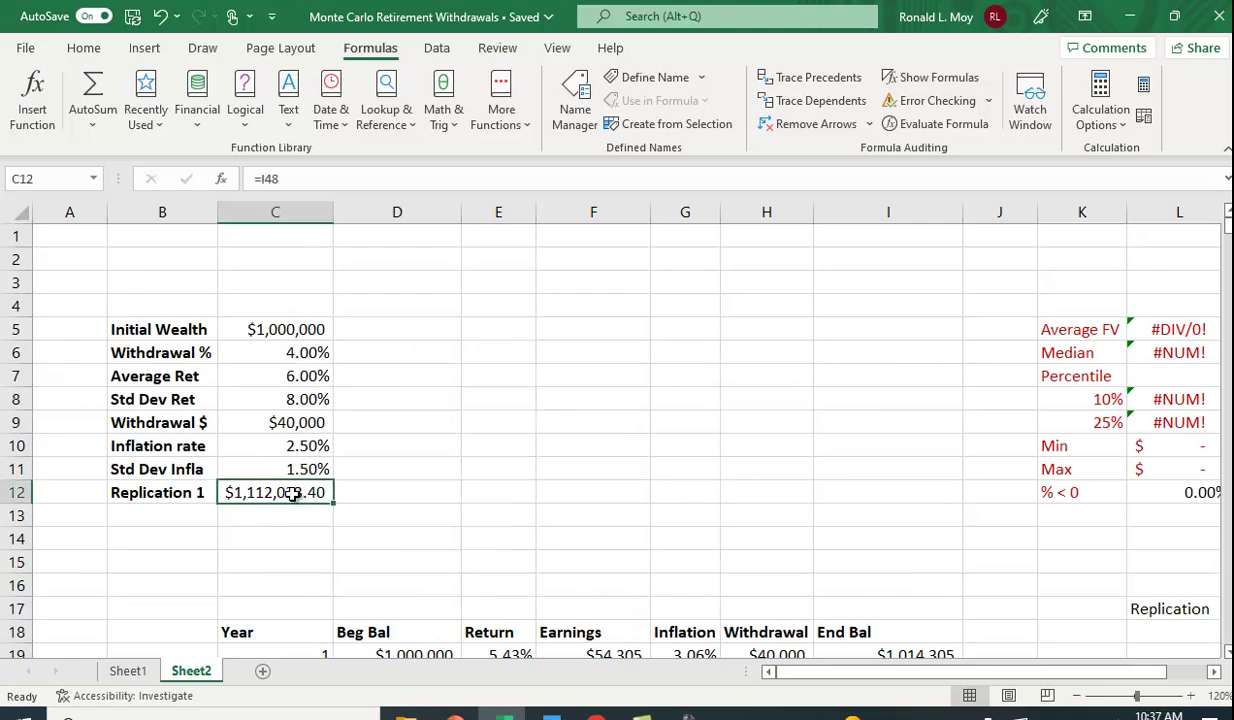
drag(825, 670, 1232, 678)
scroll(1157, 620, down, 1)
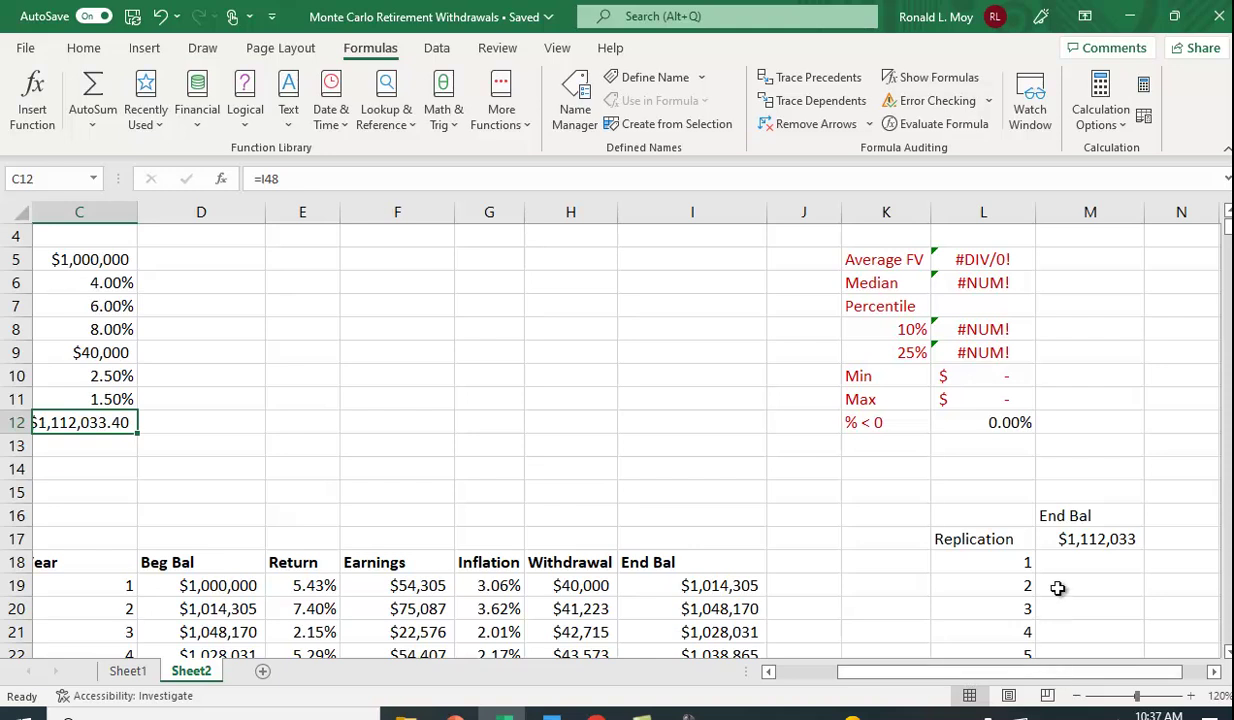
click(1093, 538)
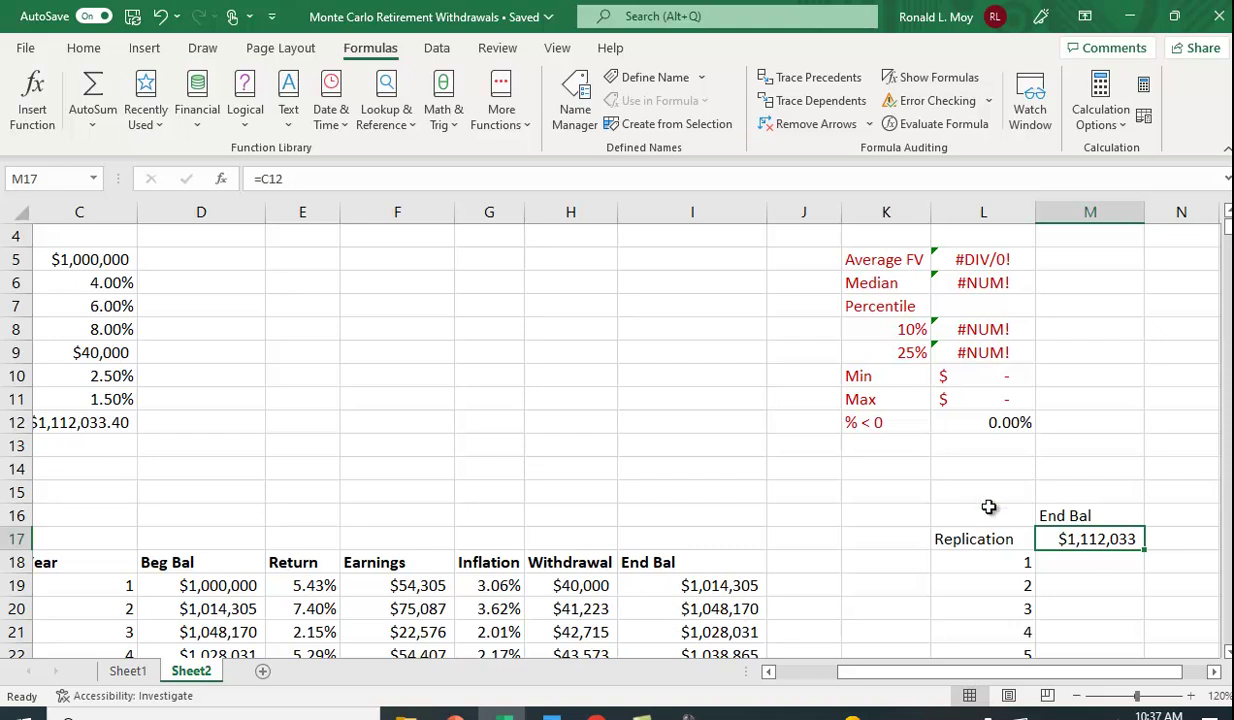
click(1025, 565)
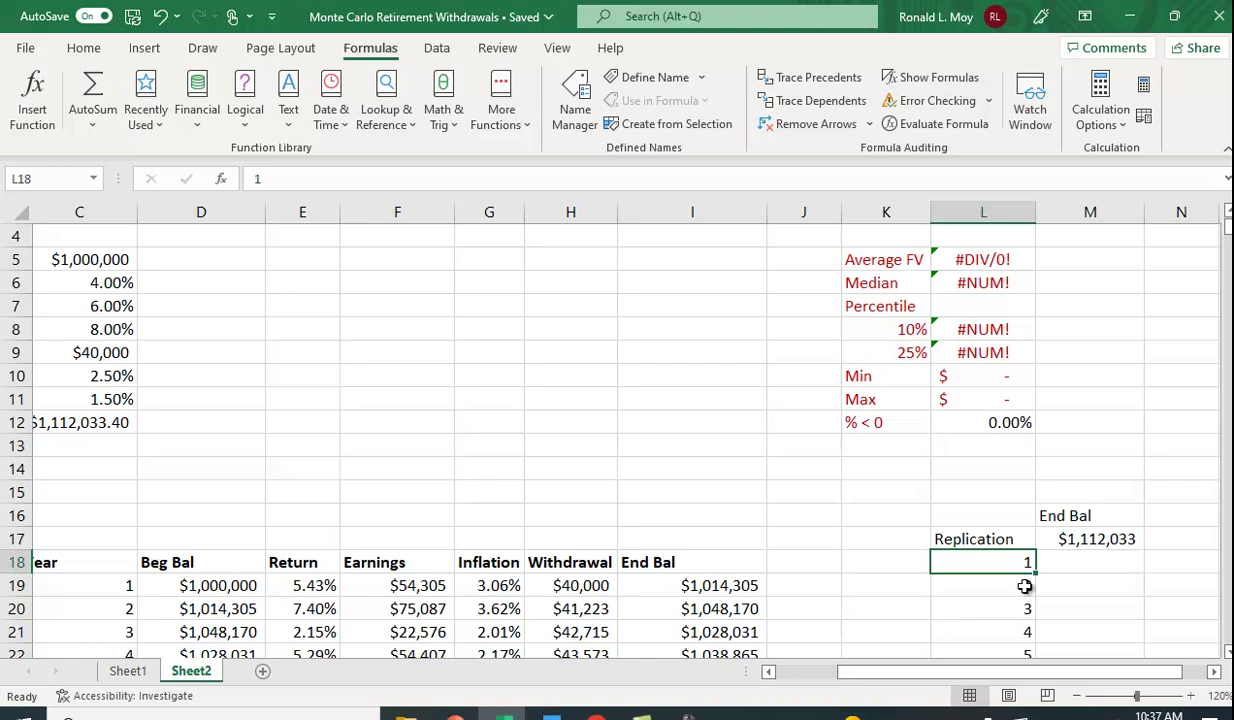
click(82, 48)
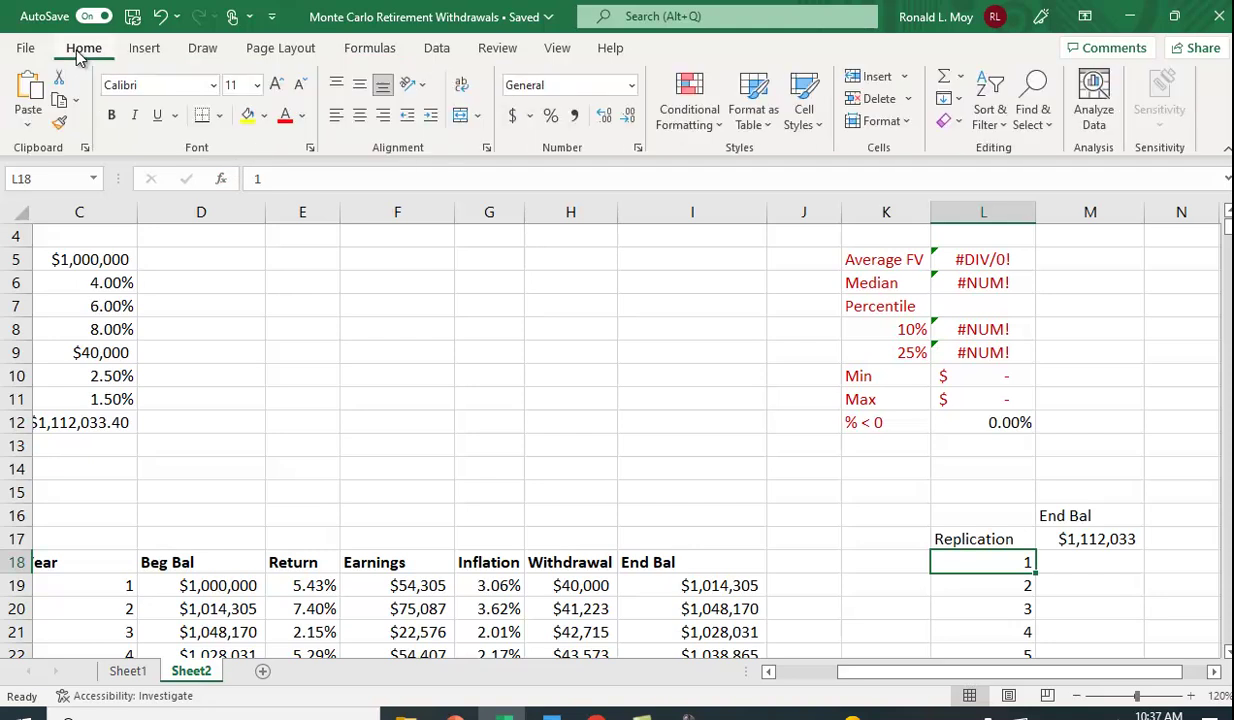
click(958, 100)
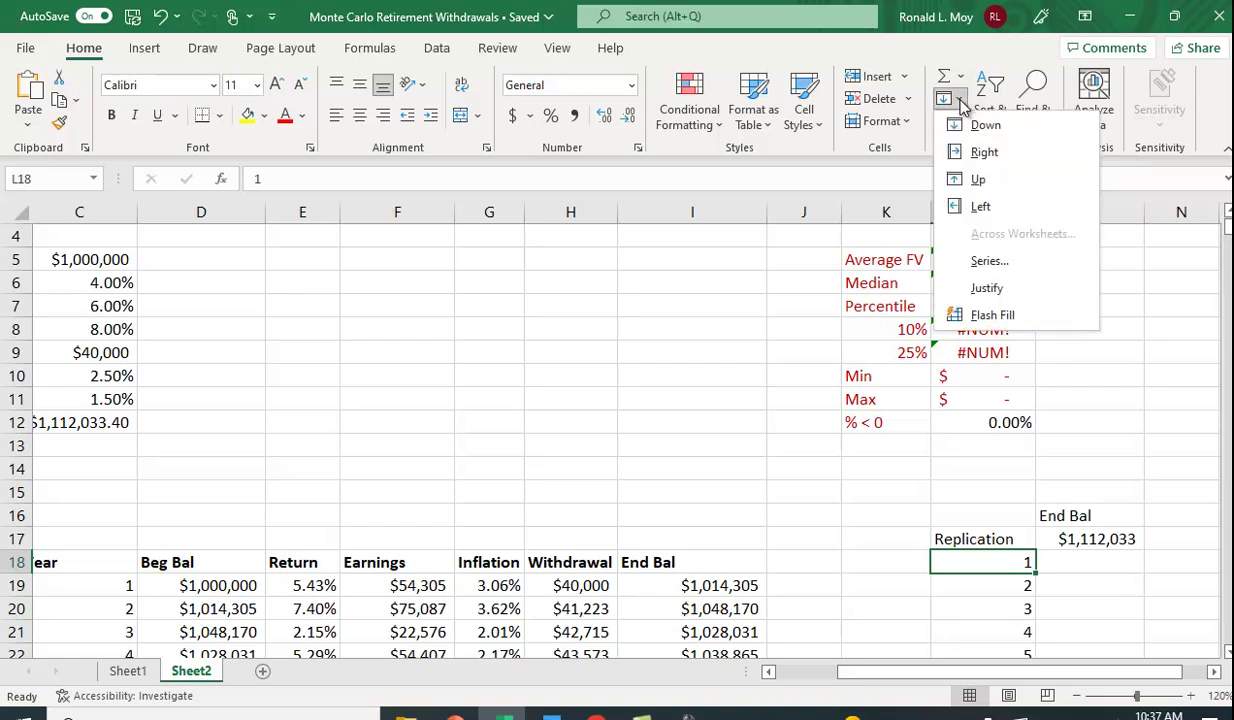
click(988, 262)
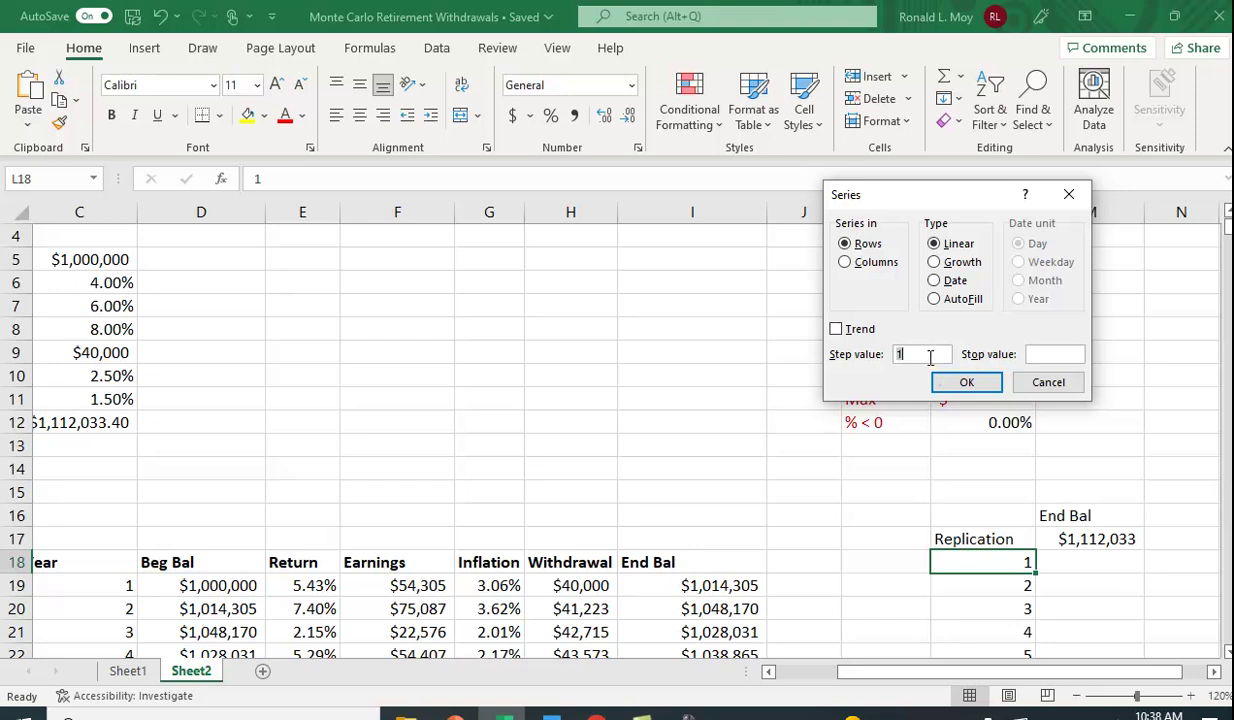
click(844, 262)
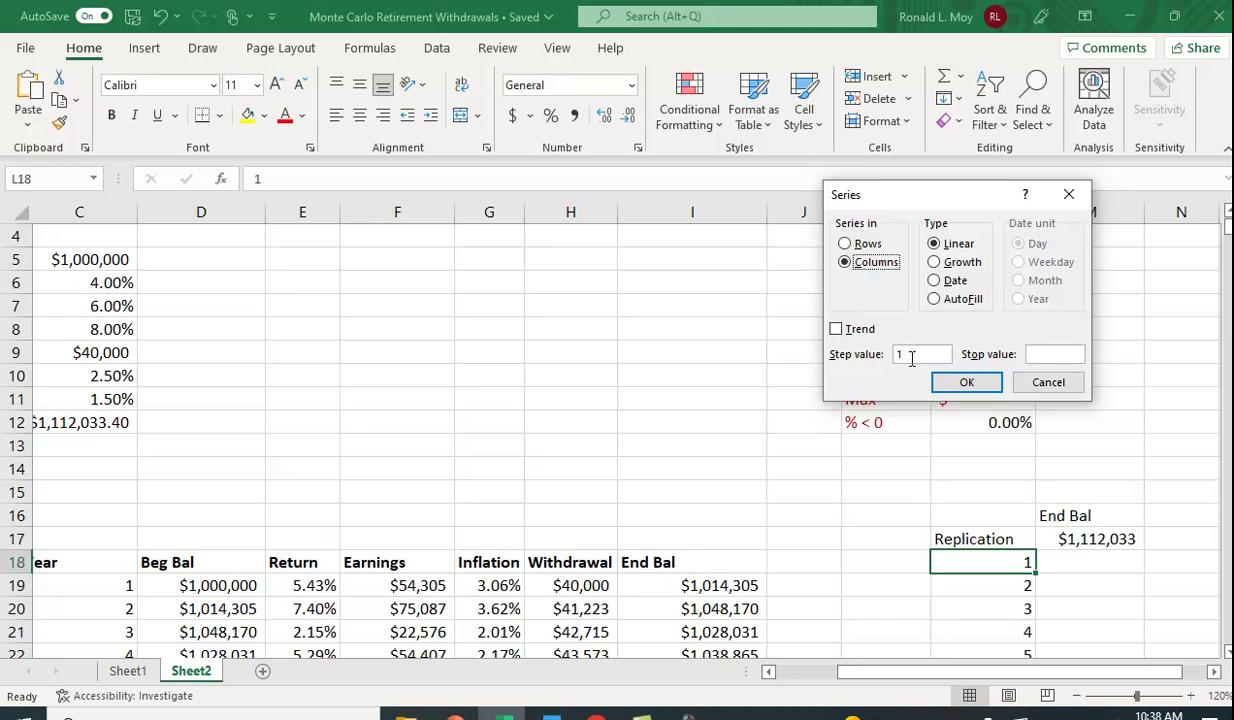
click(1057, 385)
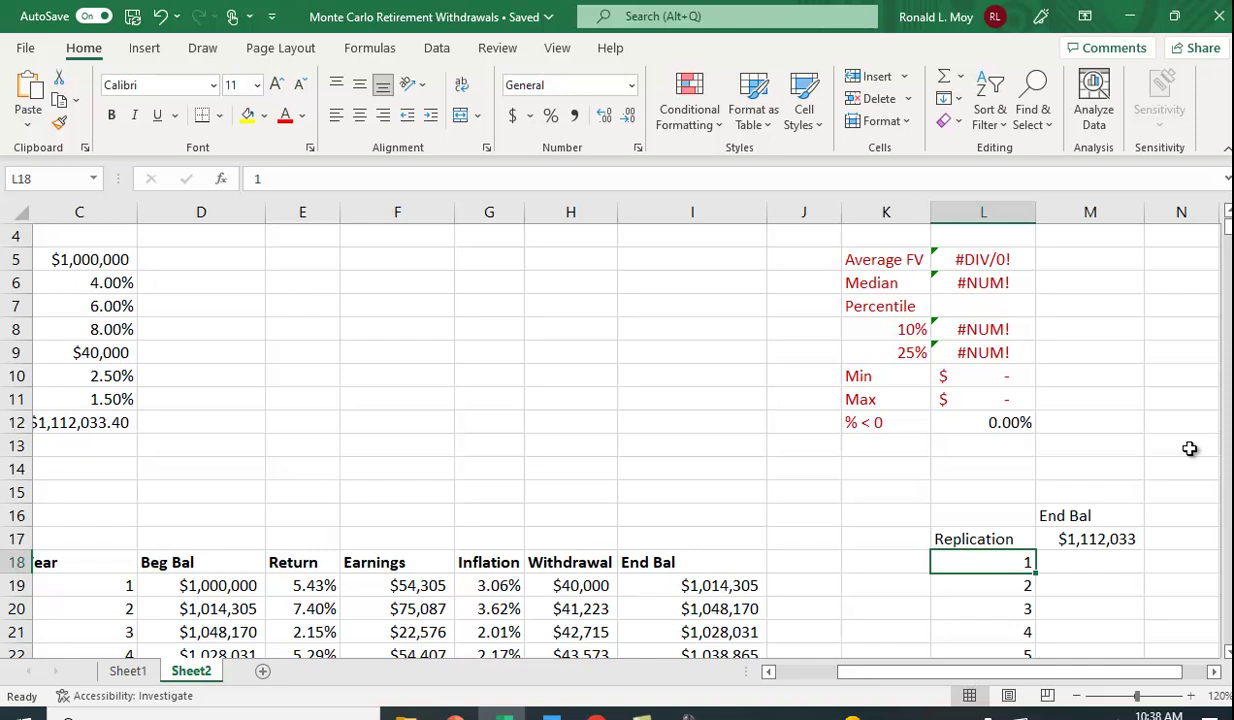
Step: Keep the Replication label and select L17:M17 down through replication 1000 at row 1017
drag(946, 551, 950, 540)
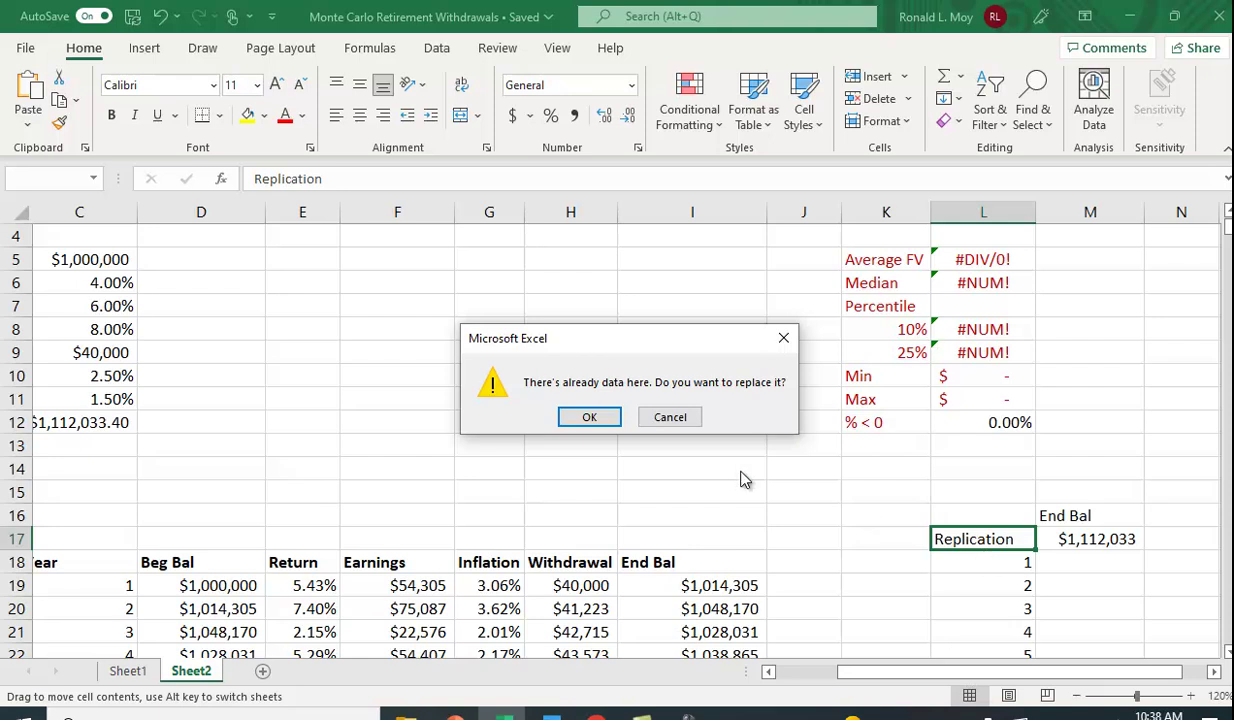
click(689, 418)
click(983, 538)
drag(983, 538, 1063, 545)
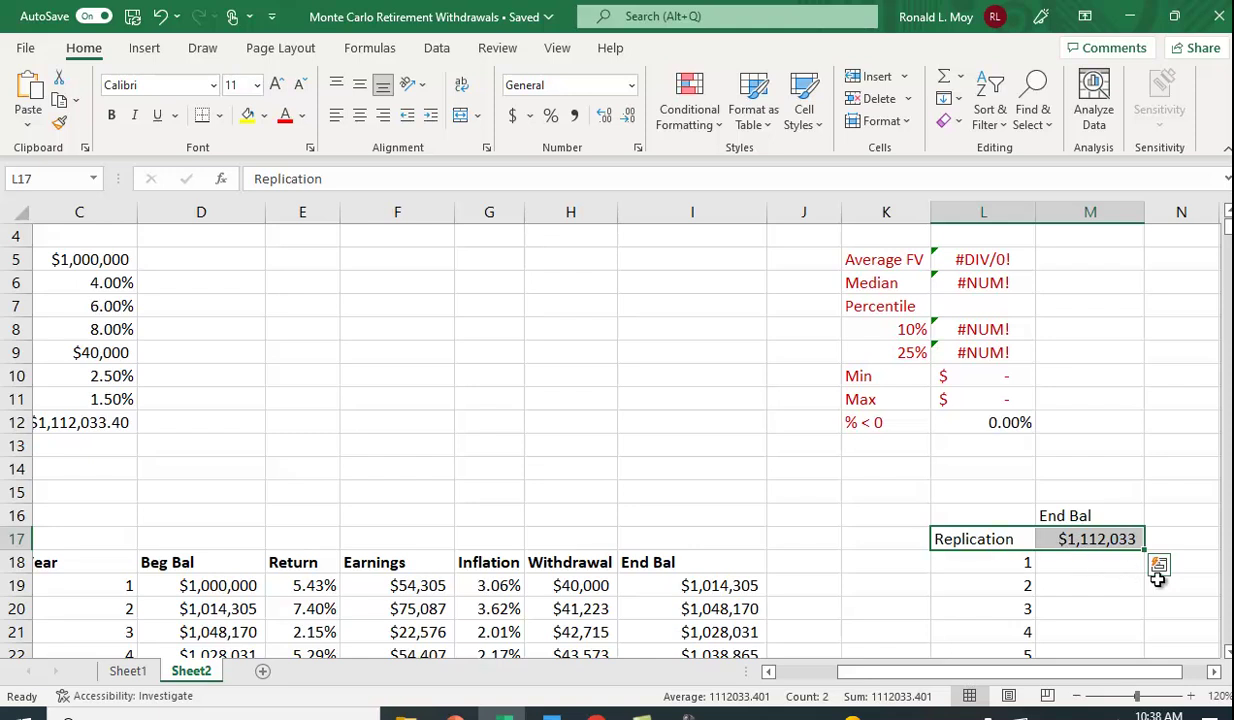
key(ctrl+shift+Down)
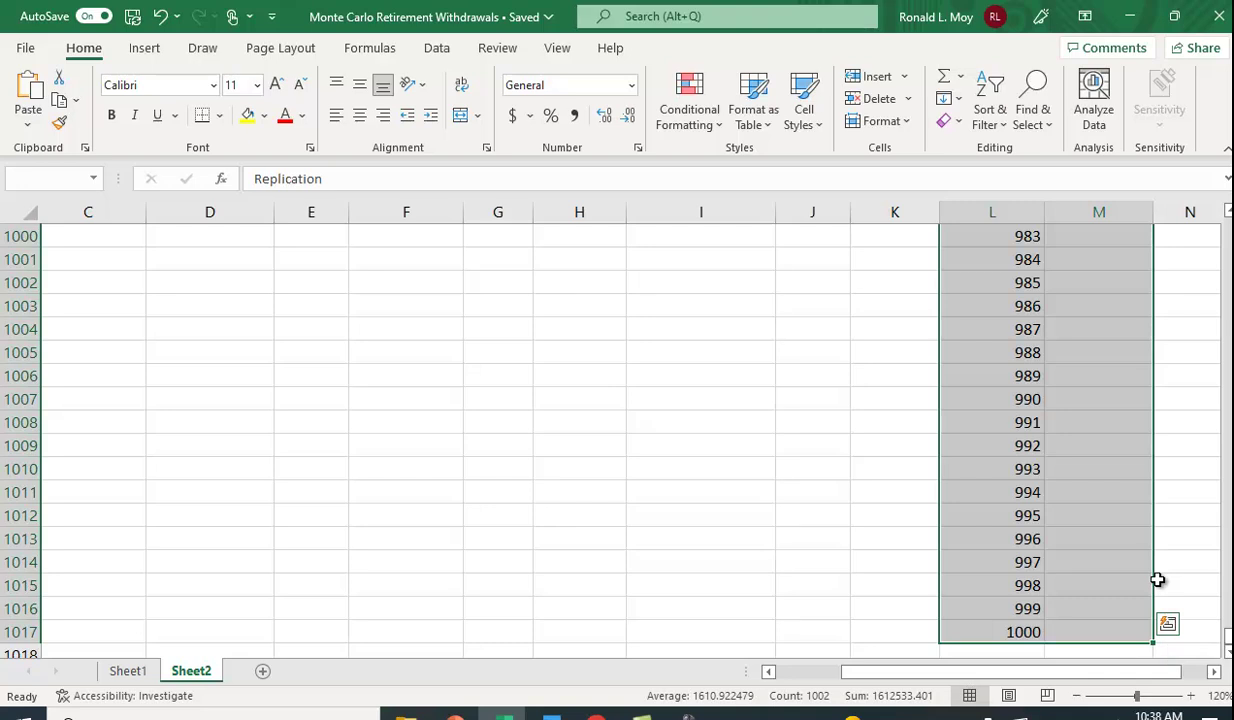
drag(1228, 638, 1215, 234)
scroll(1165, 355, up, 3)
scroll(1165, 355, down, 1)
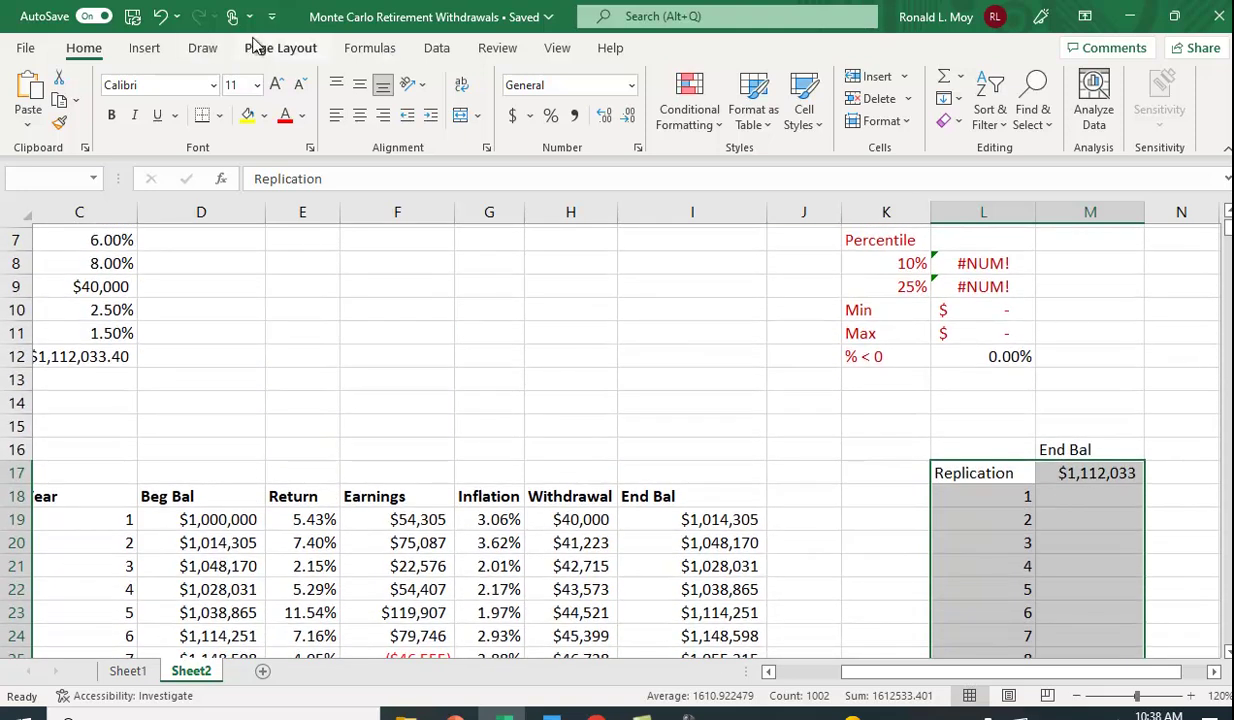
Step: Build a data table with $K$15 as the column input cell, filling 1,000 ending balances
click(436, 48)
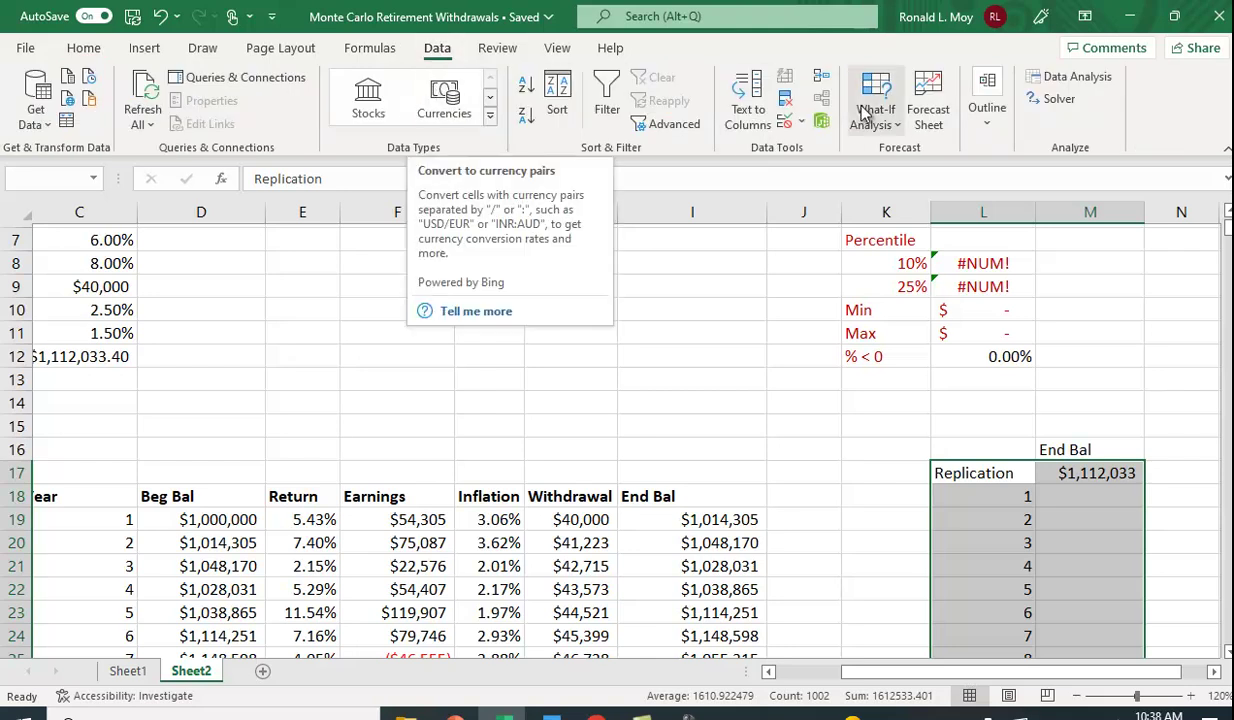
click(878, 95)
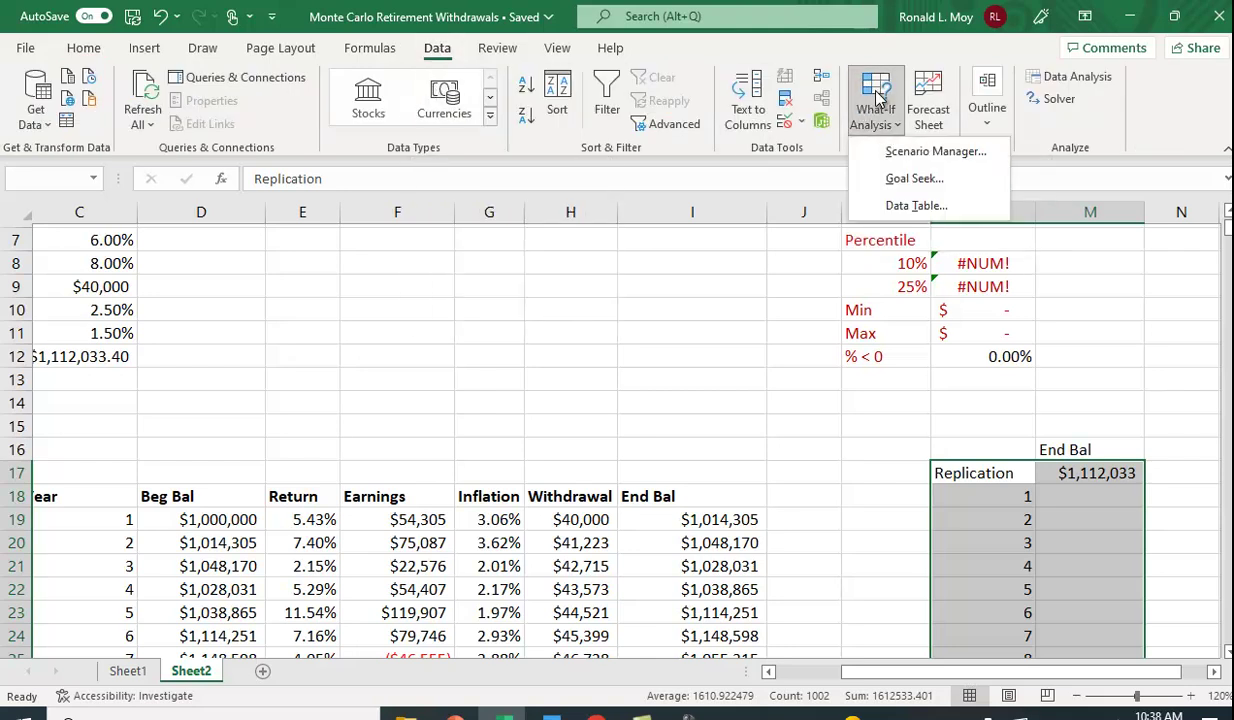
click(875, 204)
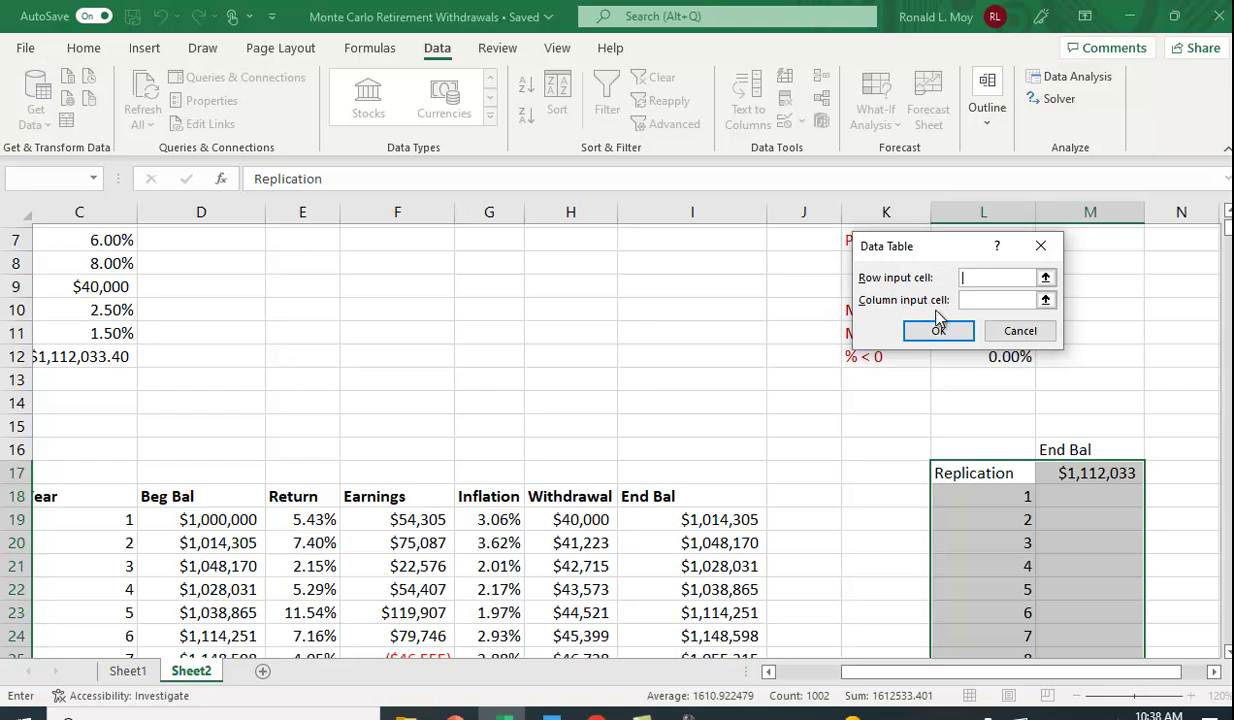
click(1045, 301)
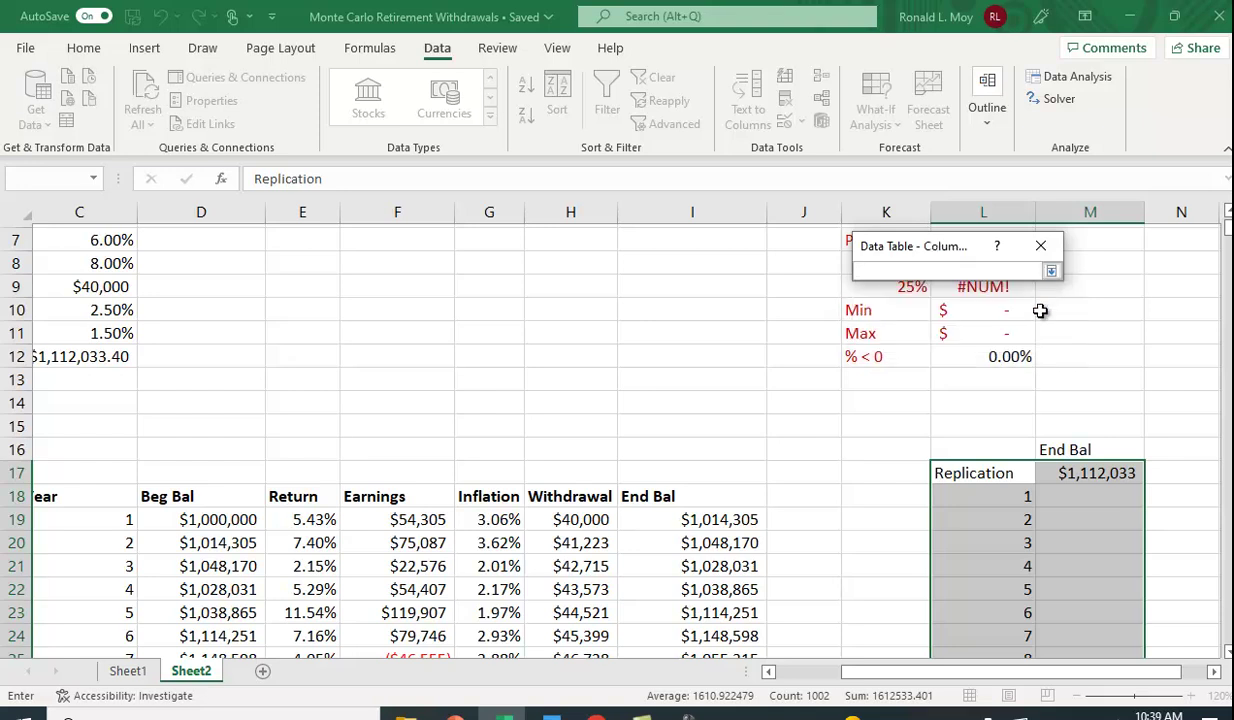
click(890, 428)
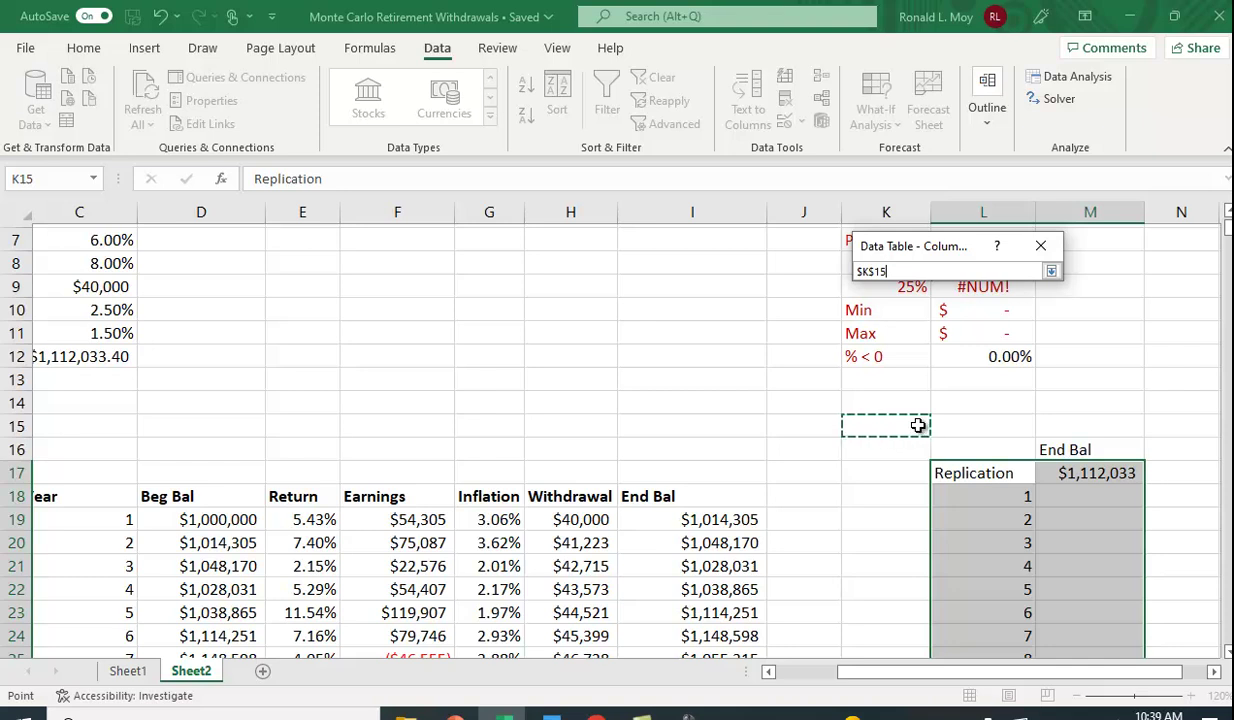
key(Return)
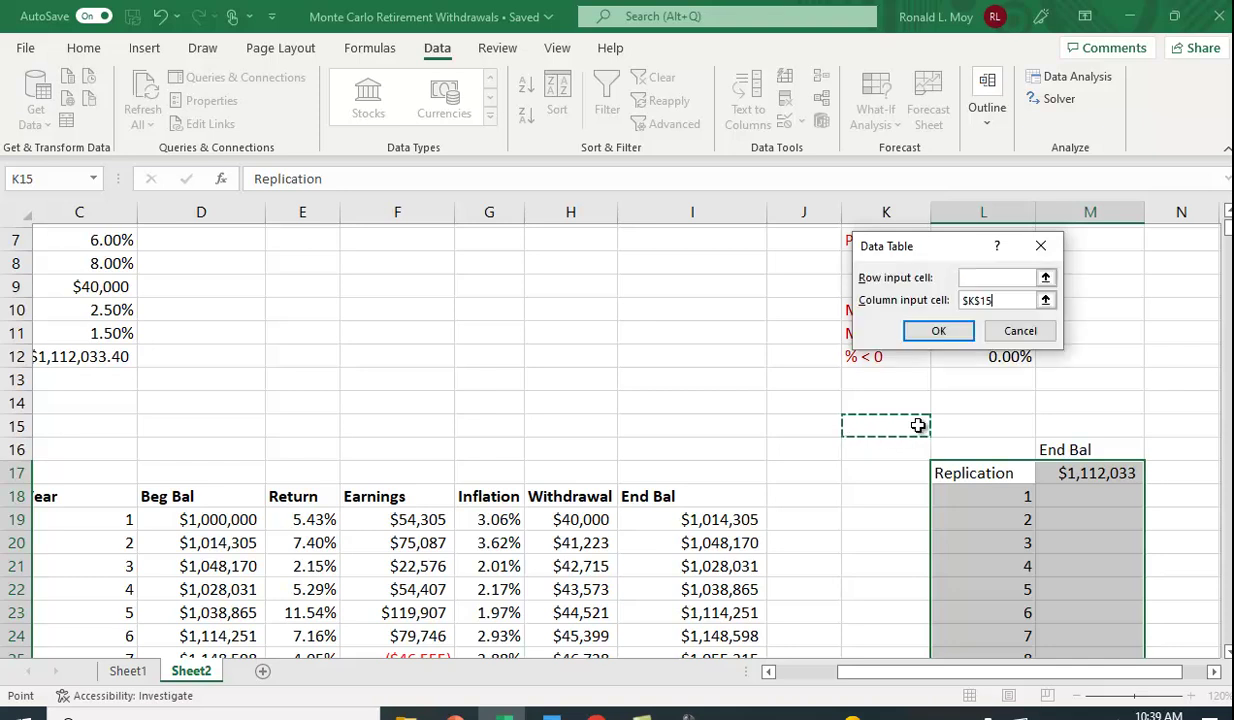
click(938, 332)
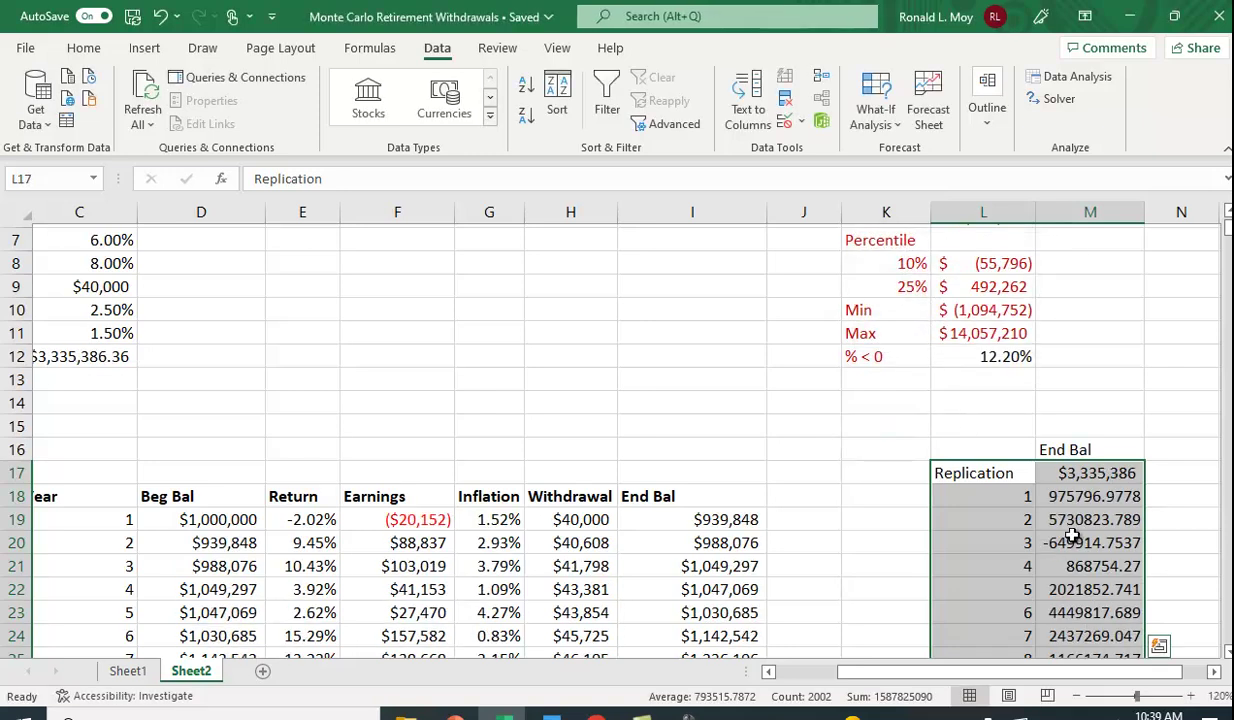
Step: Format ending balances M18:M1017 as Accounting with zero decimal places
click(1088, 498)
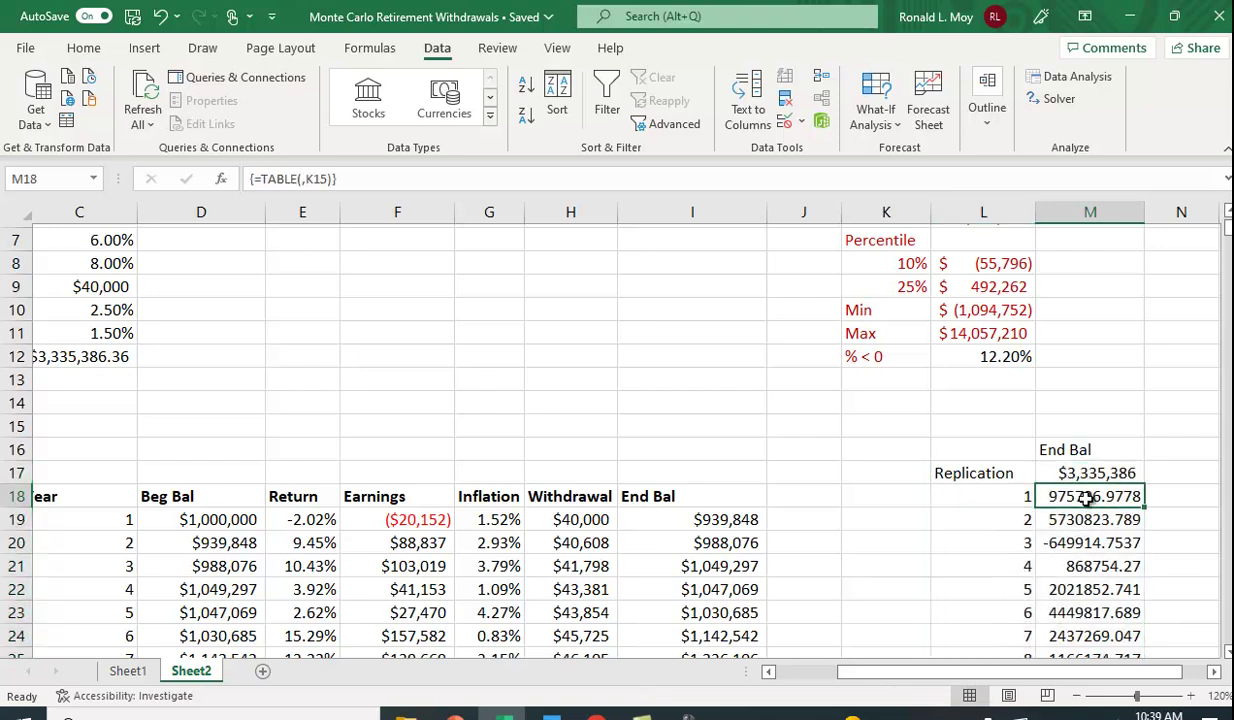
key(ctrl+shift+Down)
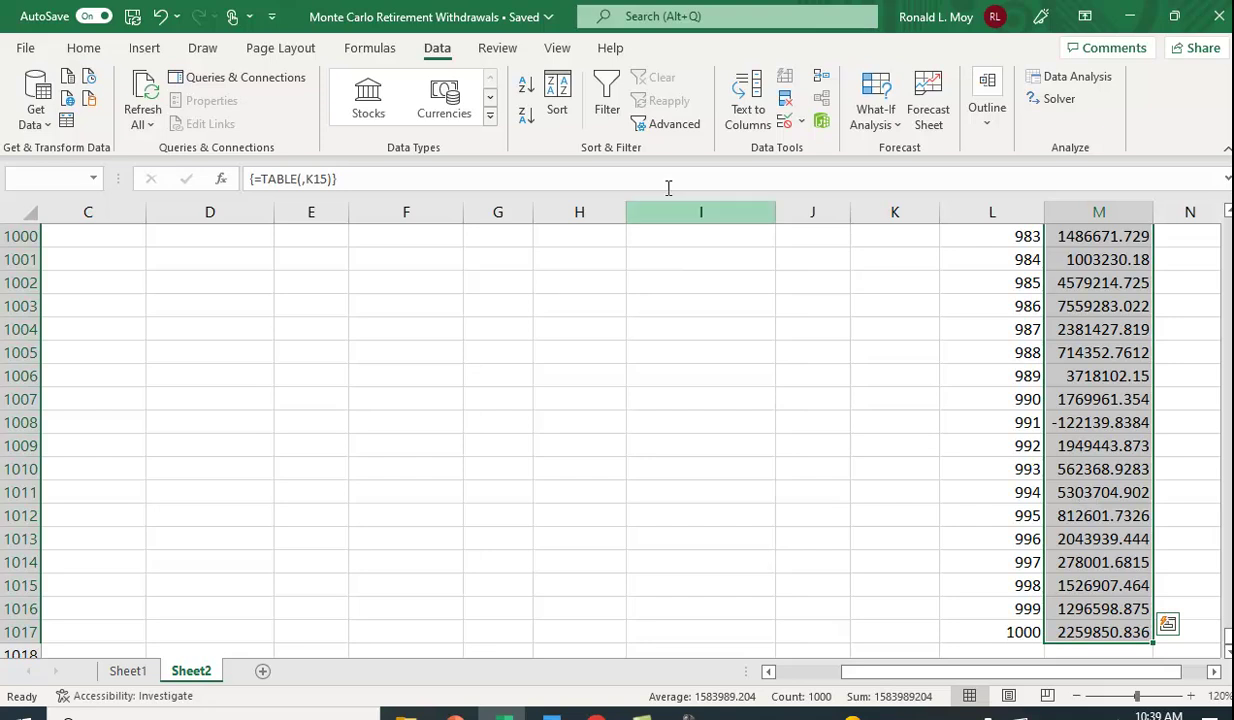
click(83, 48)
click(512, 116)
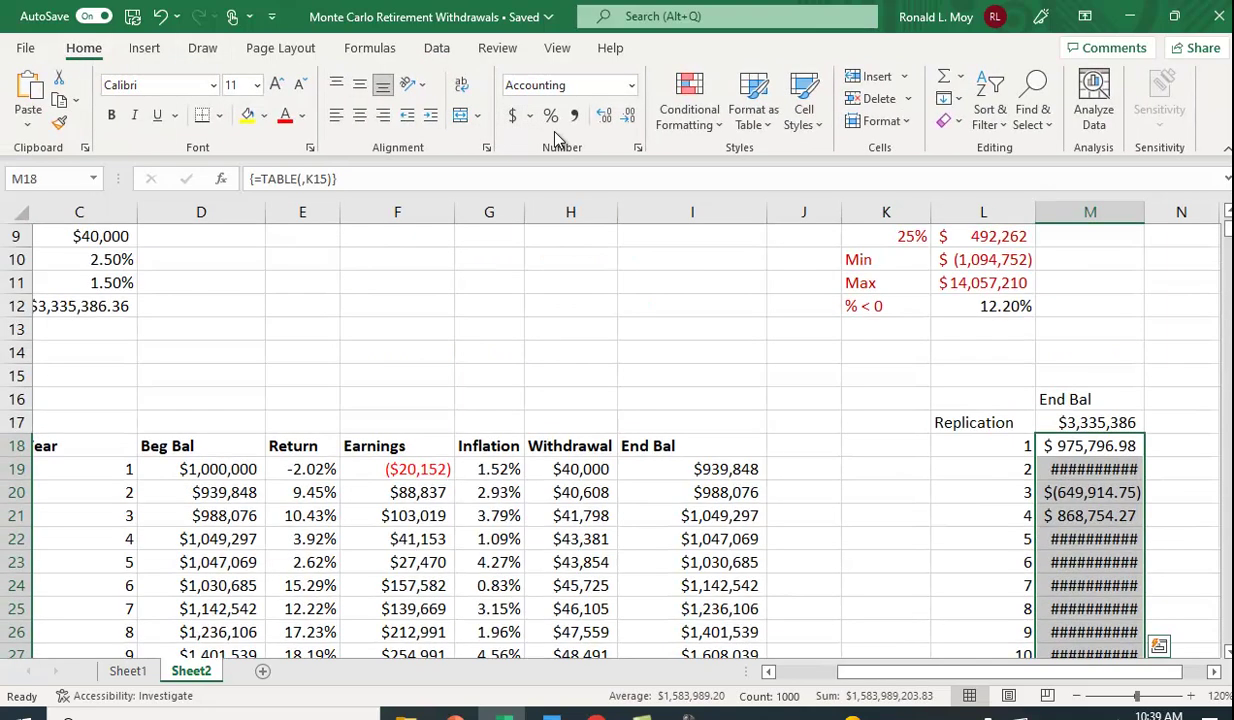
click(627, 119)
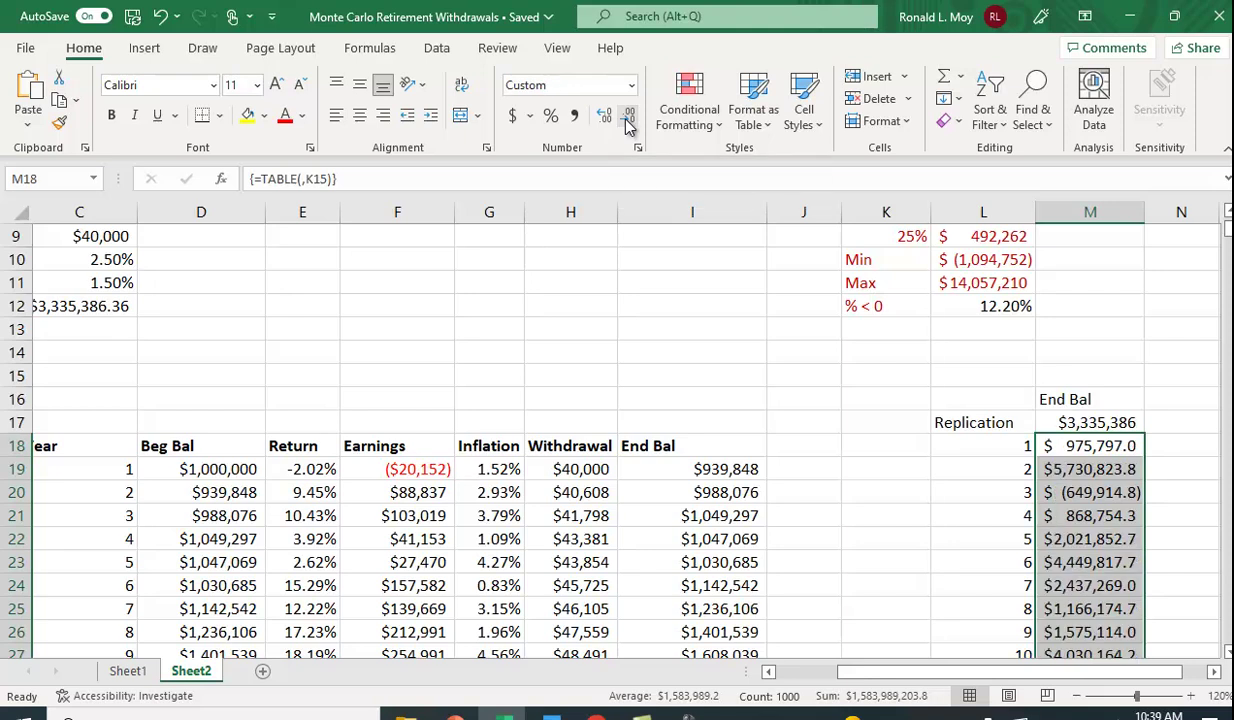
click(627, 119)
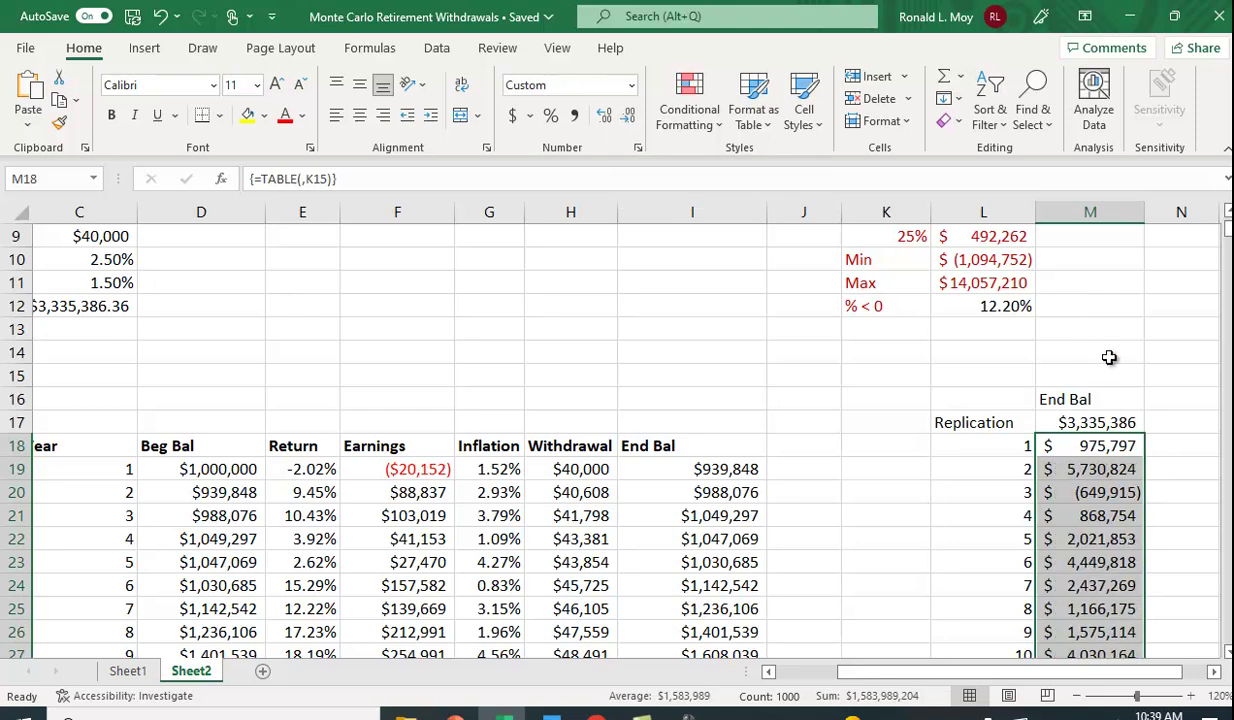
click(1112, 350)
scroll(1126, 343, up, 1)
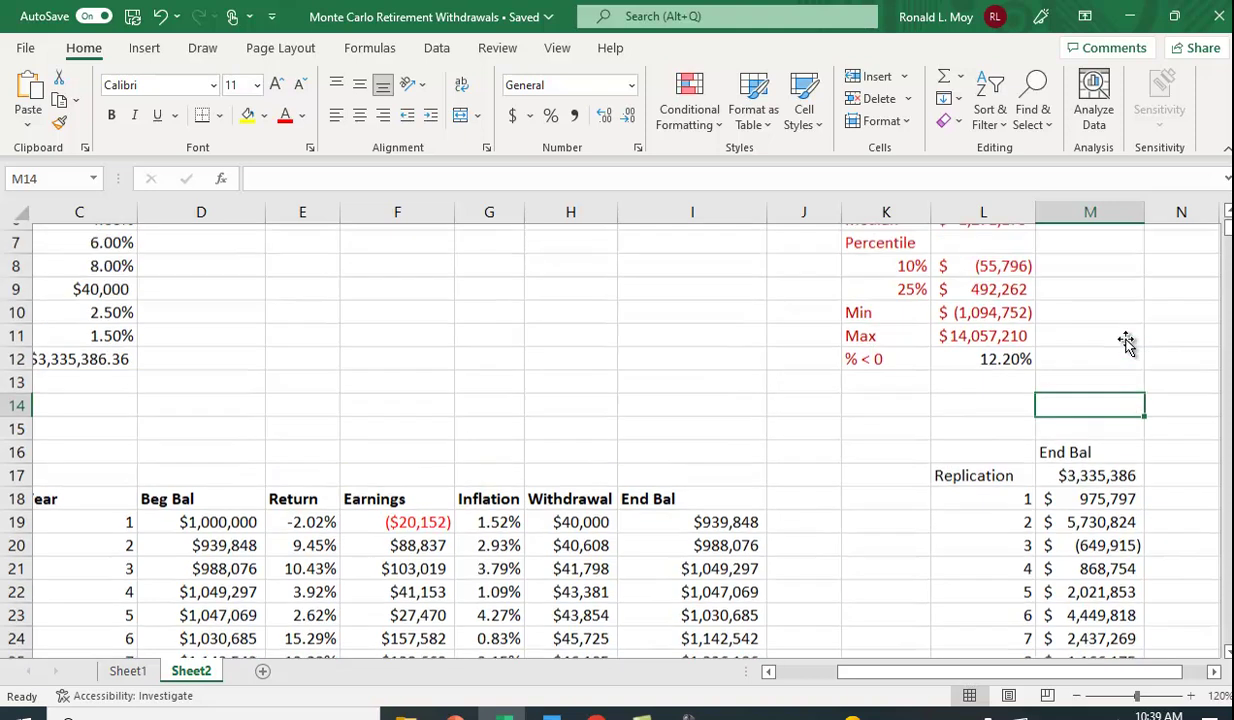
scroll(1126, 343, up, 2)
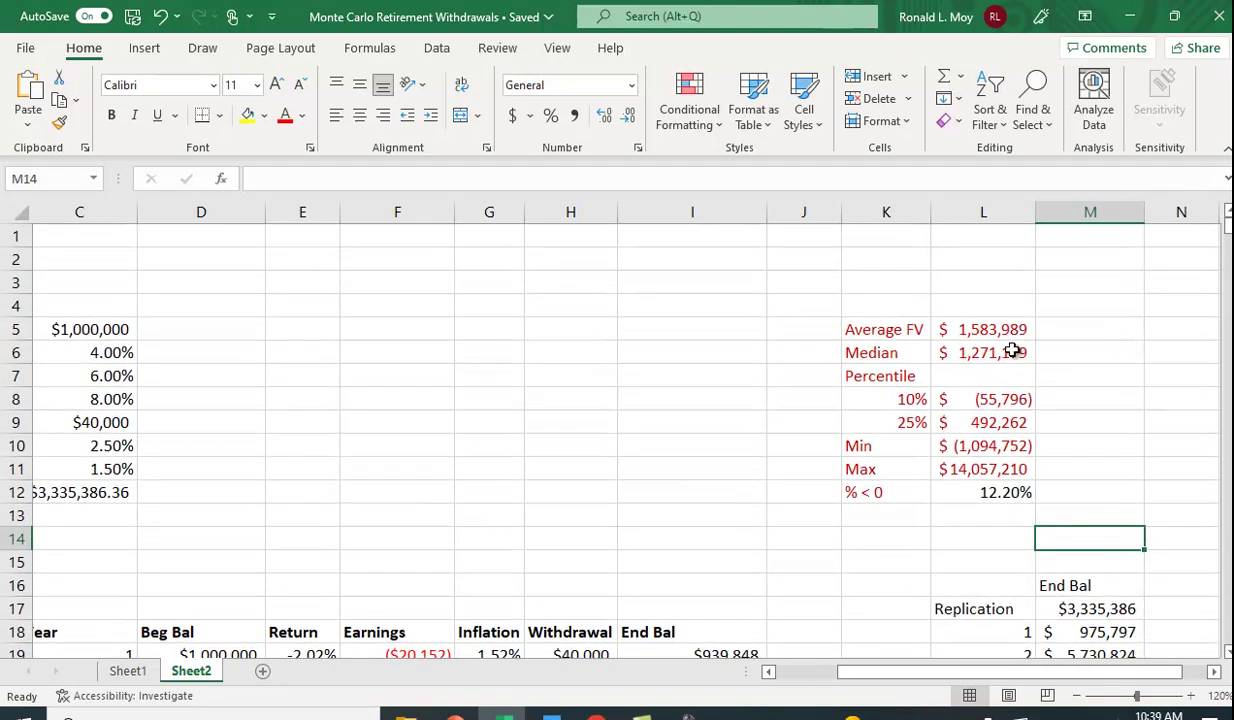
scroll(1110, 415, down, 1)
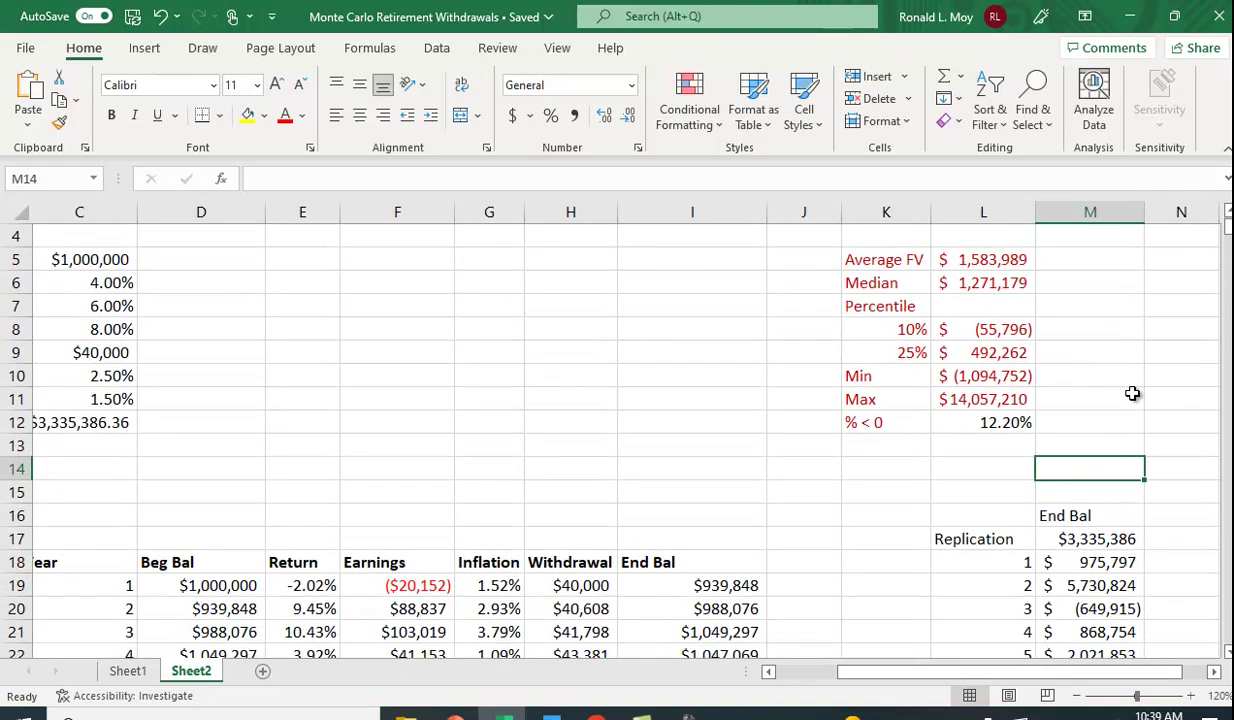